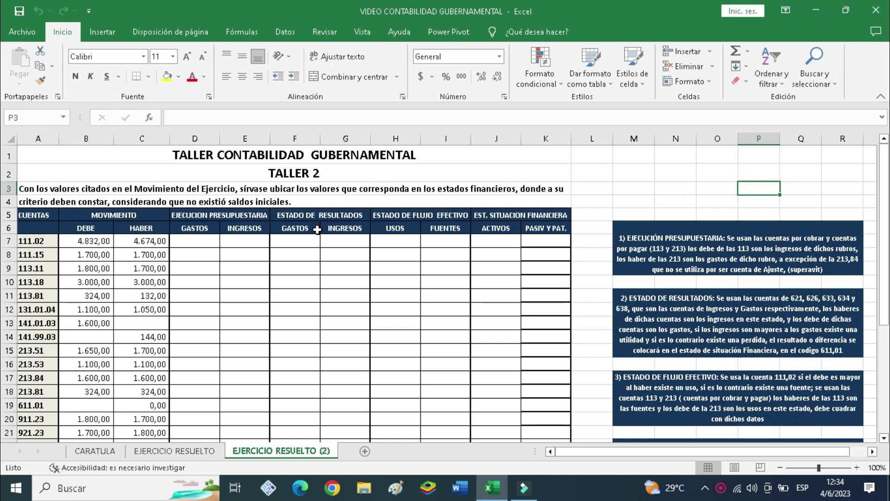
# Look over the accounts table and the four instruction notes for the financial statements on the EJERCICIO RESUELTO (2) sheet.
pyautogui.scroll(-1, 309, 276)
pyautogui.scroll(-1, 285, 290)
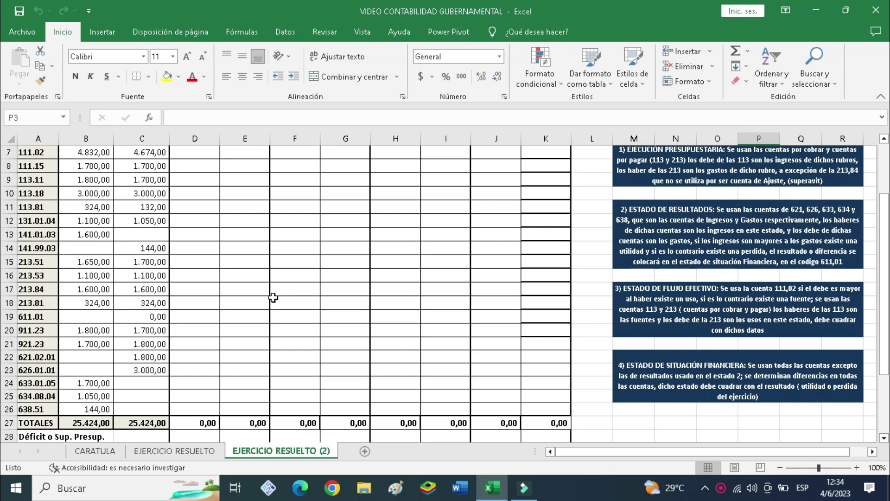
pyautogui.scroll(-2, 273, 298)
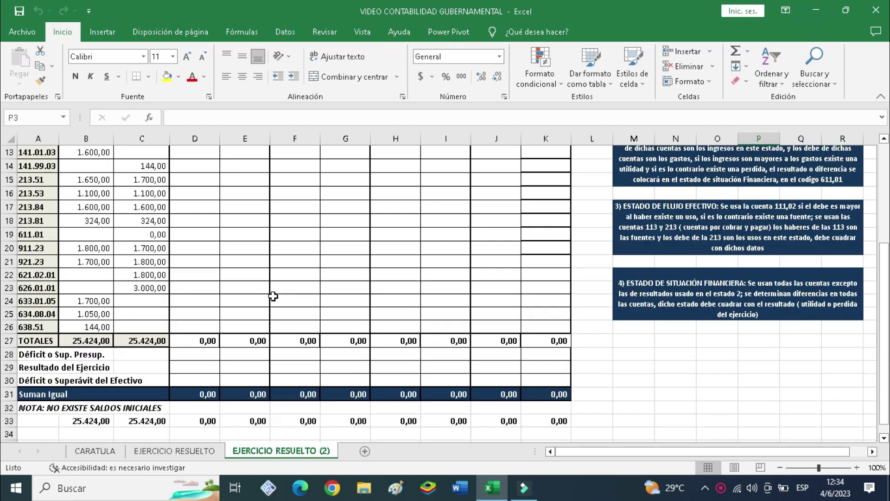
pyautogui.scroll(4, 296, 287)
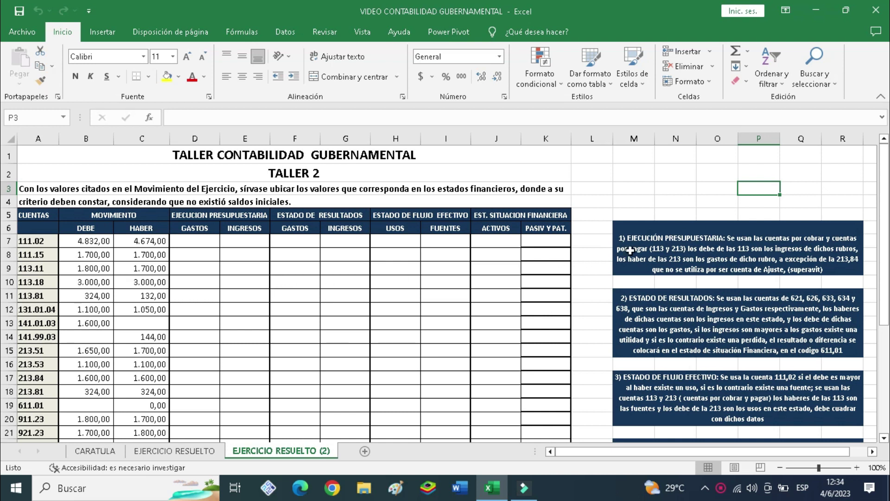
pyautogui.click(633, 306)
pyautogui.scroll(-2, 649, 311)
pyautogui.click(658, 311)
pyautogui.click(684, 371)
pyautogui.scroll(2, 677, 362)
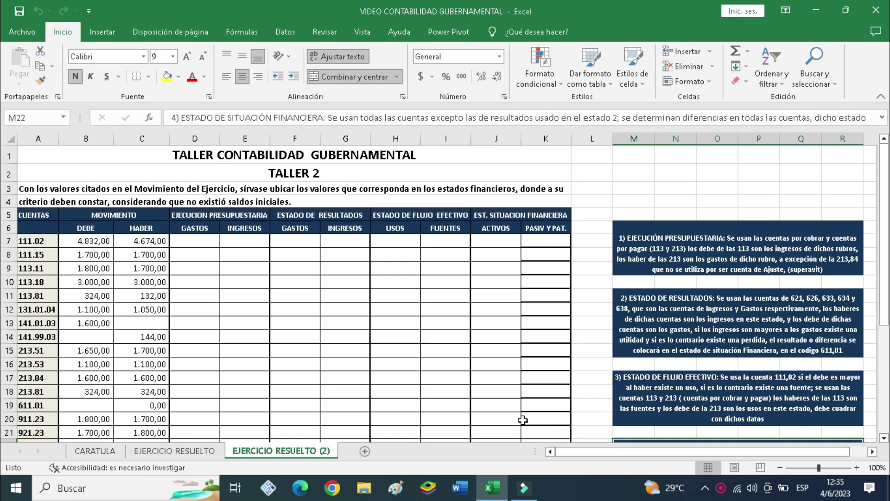
# Examine the budget execution note against the 113 and 213 account rows and the EJECUCION PRESUPUESTARIA columns.
pyautogui.click(665, 261)
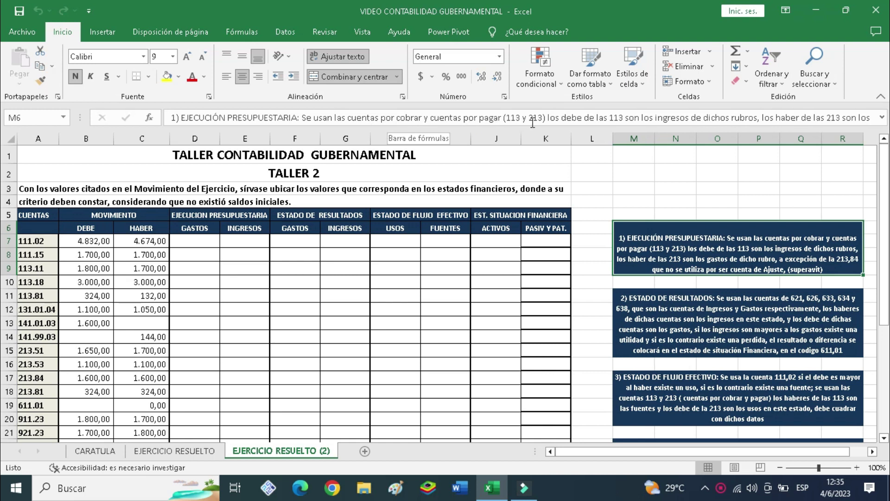
pyautogui.click(36, 265)
pyautogui.moveTo(73, 278); pyautogui.dragTo(155, 300)
pyautogui.moveTo(44, 351); pyautogui.dragTo(149, 391)
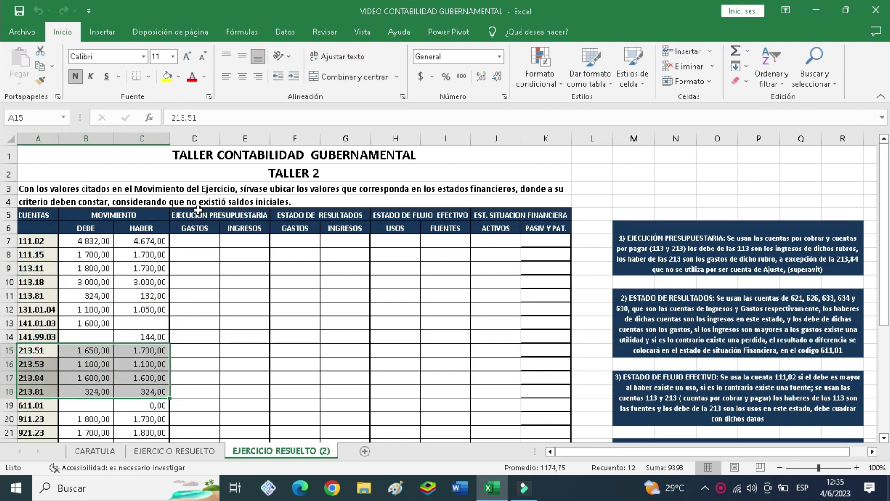
pyautogui.moveTo(198, 214); pyautogui.dragTo(234, 415)
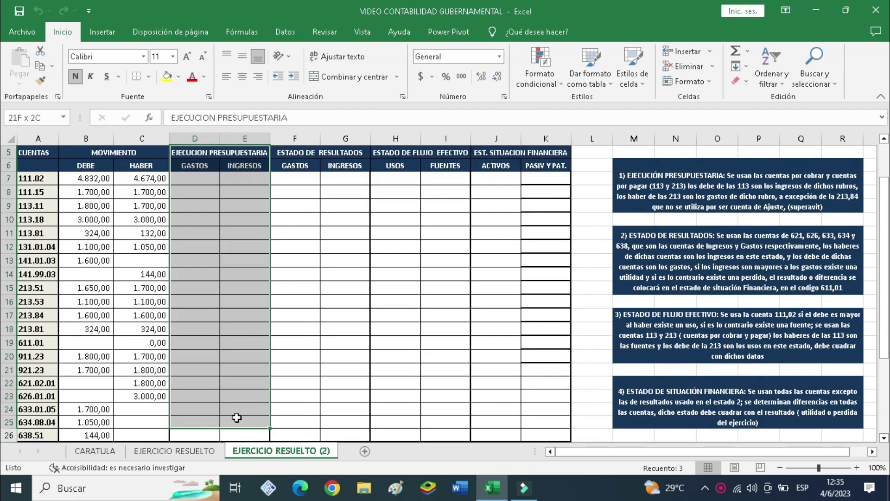
pyautogui.click(675, 271)
pyautogui.scroll(1, 691, 257)
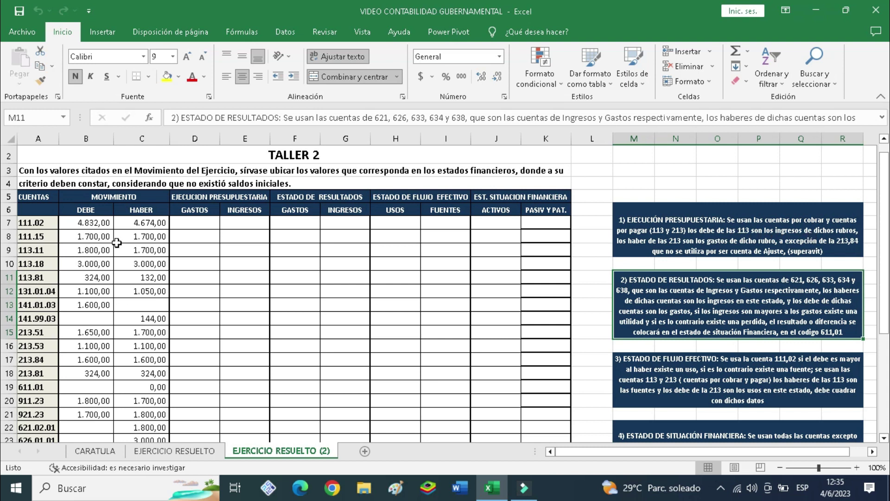
# Enter =B9 in budget execution INGRESOS cell E9 and fill it through E11 for accounts 113.11, 113.18 and 113.81.
pyautogui.click(95, 251)
pyautogui.moveTo(94, 251); pyautogui.dragTo(95, 278)
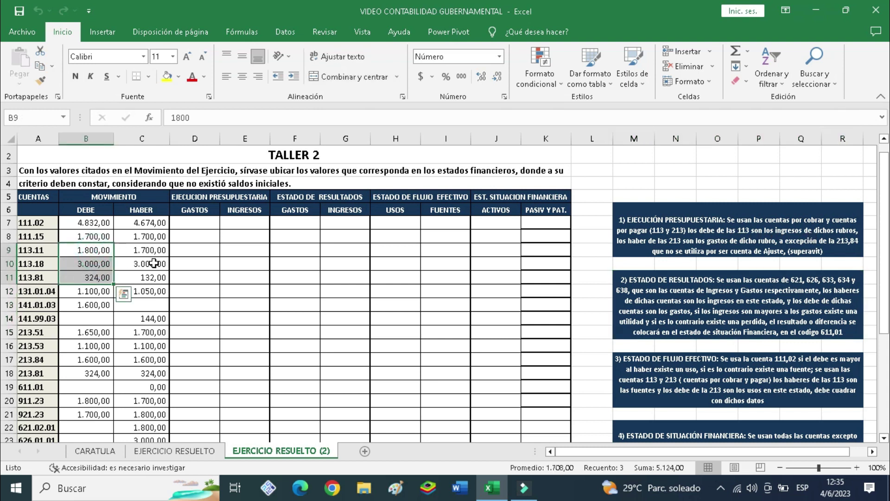
pyautogui.click(235, 250)
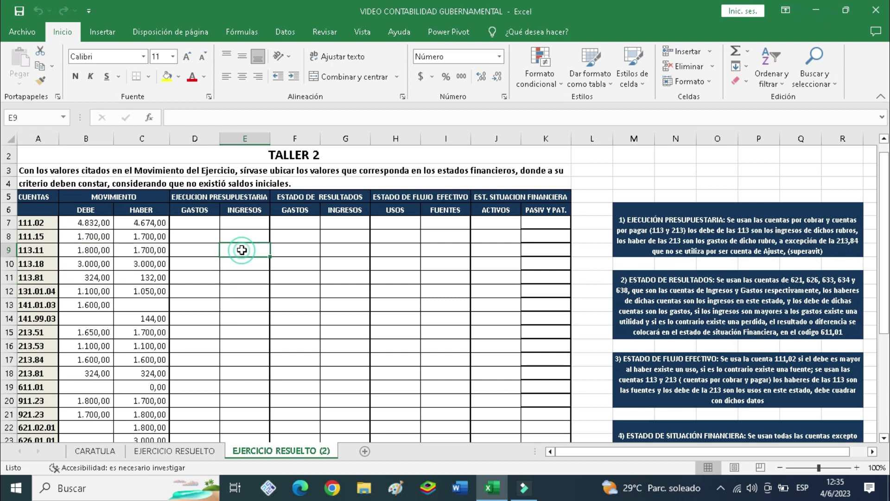
pyautogui.write('=')
pyautogui.click(87, 248)
pyautogui.press('Return')
pyautogui.click(248, 251)
pyautogui.moveTo(270, 257); pyautogui.dragTo(266, 278)
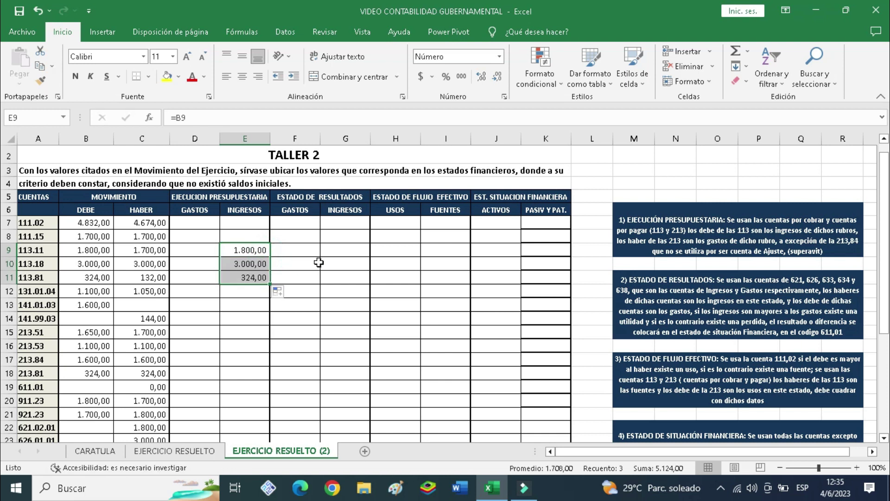
# Enter =C15 in budget execution GASTOS cell D15 and fill it through D18 for the 213 accounts.
pyautogui.click(101, 251)
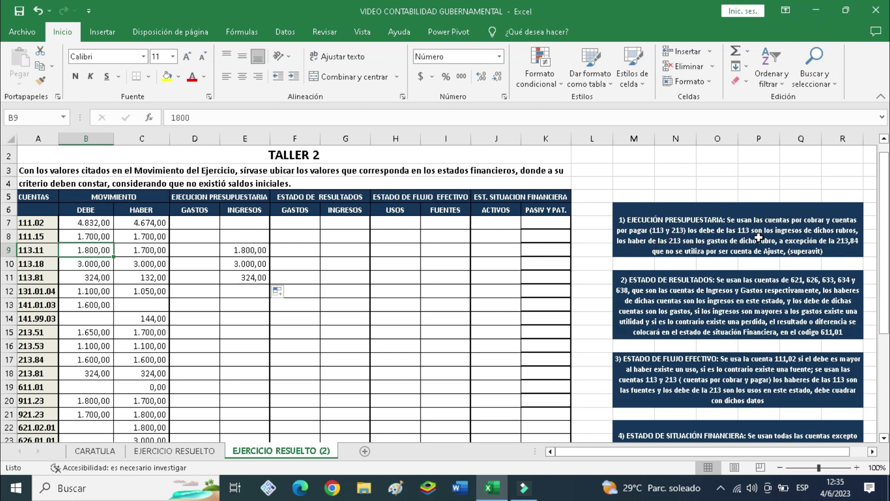
pyautogui.moveTo(49, 334); pyautogui.dragTo(143, 375)
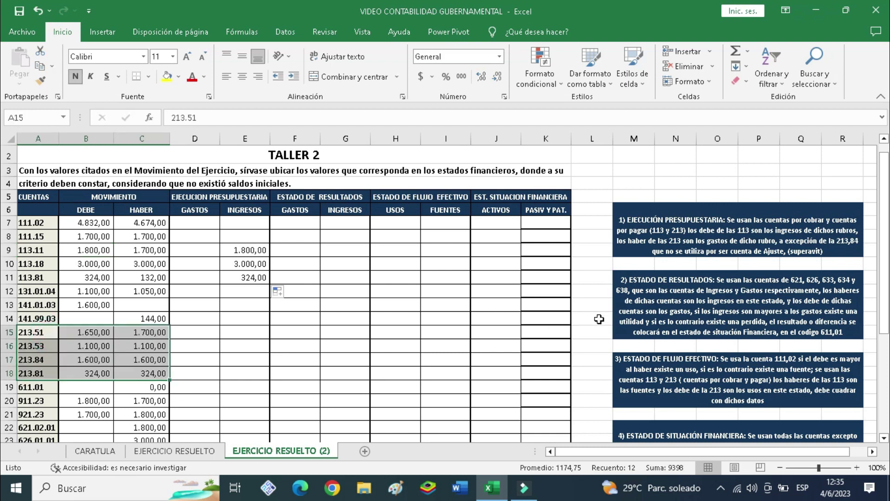
pyautogui.moveTo(138, 333); pyautogui.dragTo(139, 374)
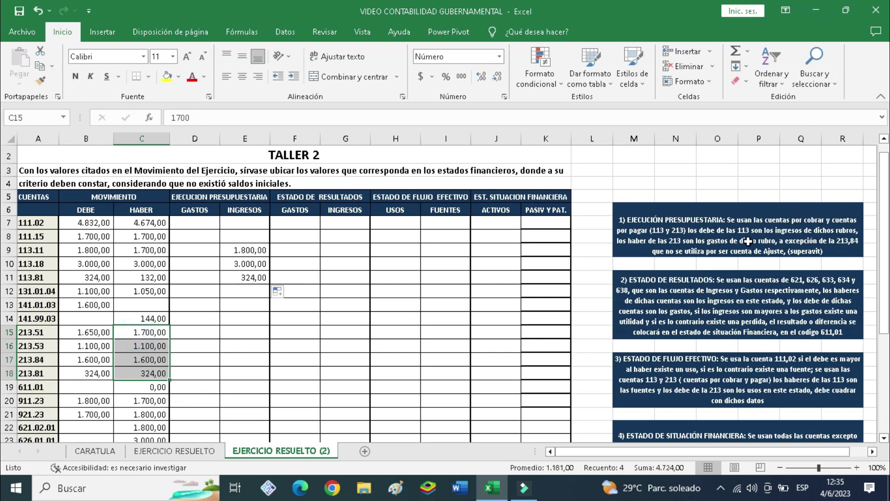
pyautogui.click(200, 335)
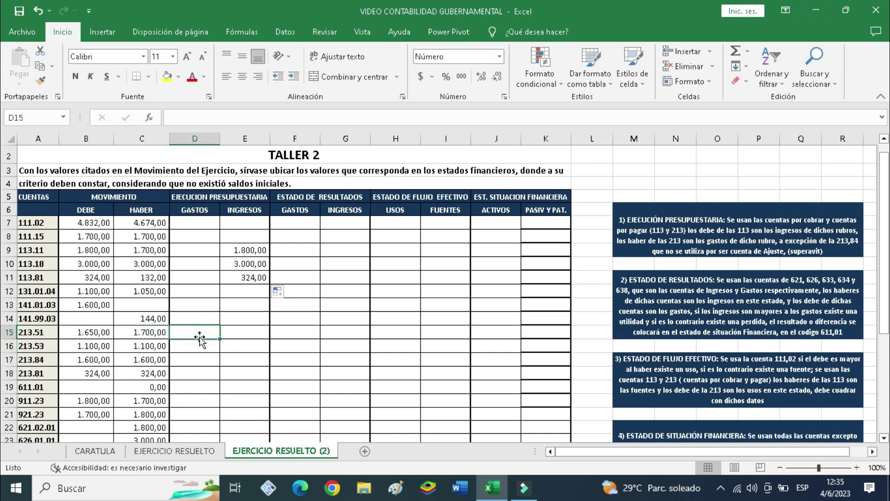
pyautogui.write('=')
pyautogui.click(141, 332)
pyautogui.press('Return')
pyautogui.click(199, 337)
pyautogui.moveTo(220, 341); pyautogui.dragTo(221, 380)
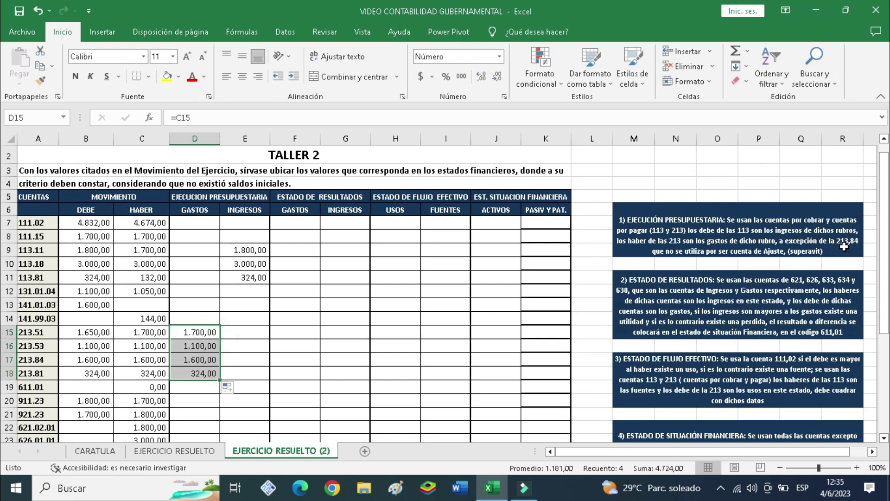
# Clear the budget execution GASTOS value in D17 for account 213.84.
pyautogui.moveTo(36, 361); pyautogui.dragTo(195, 360)
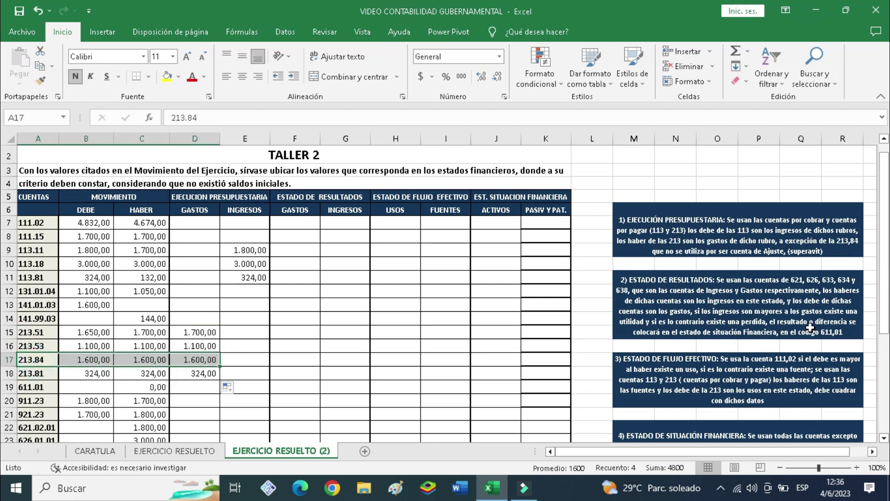
pyautogui.click(284, 358)
pyautogui.click(205, 360)
pyautogui.press('Delete')
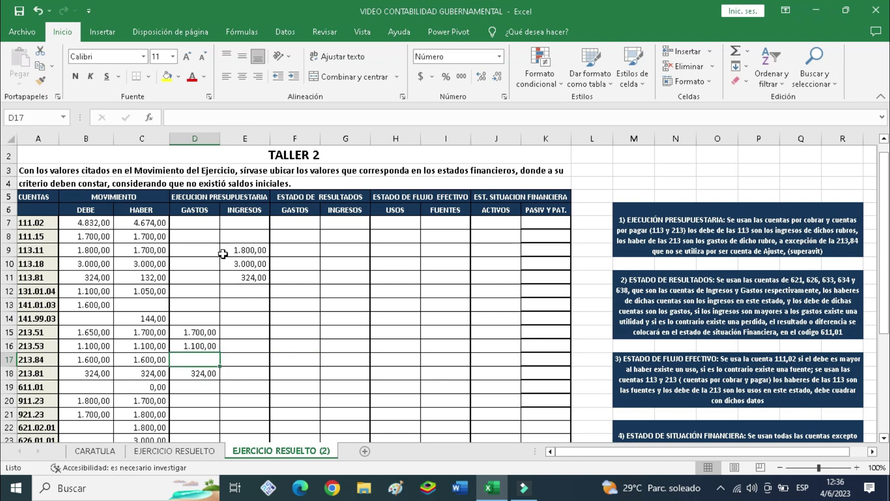
# Compare the budget execution GASTOS and INGRESOS entries and their totals in D27 and E27.
pyautogui.scroll(-3, 236, 281)
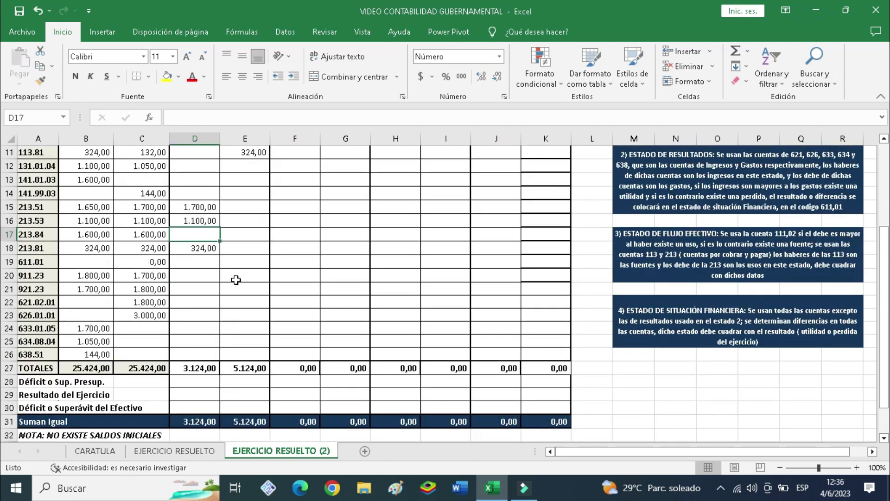
pyautogui.scroll(3, 218, 340)
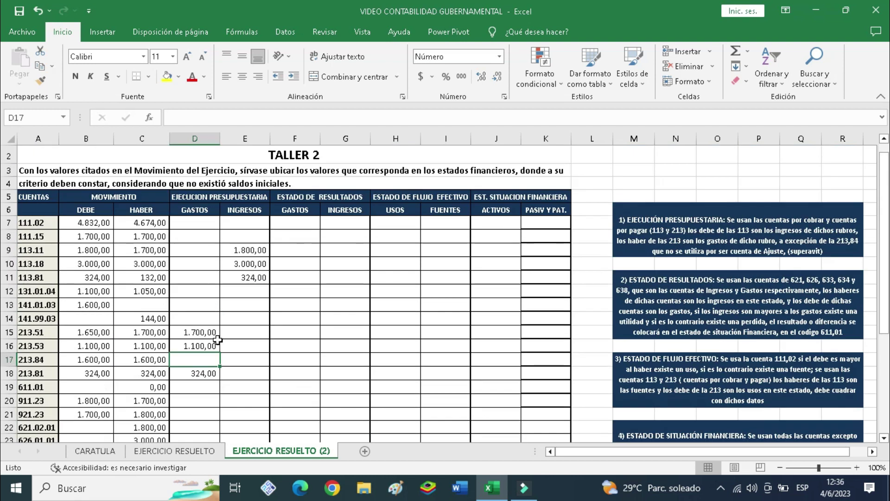
pyautogui.scroll(-3, 218, 264)
pyautogui.moveTo(197, 370); pyautogui.dragTo(242, 370)
pyautogui.scroll(2, 243, 329)
pyautogui.click(247, 206)
pyautogui.scroll(-1, 252, 328)
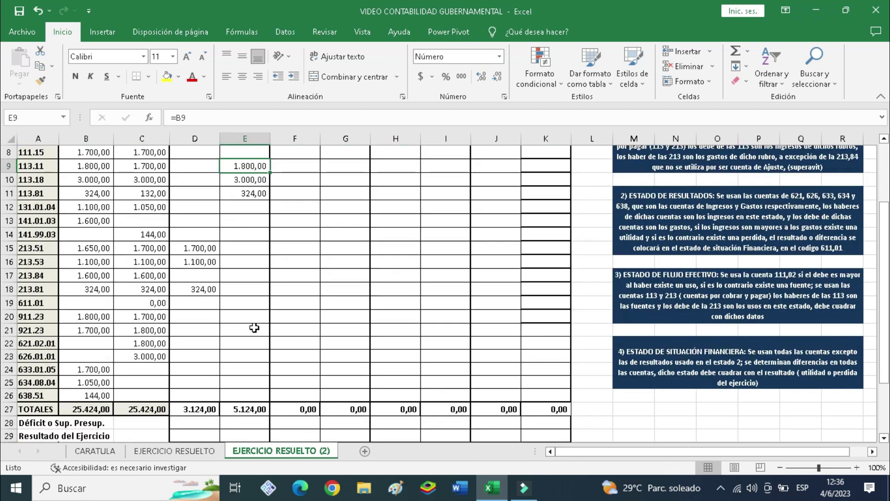
pyautogui.click(250, 409)
pyautogui.scroll(2, 353, 380)
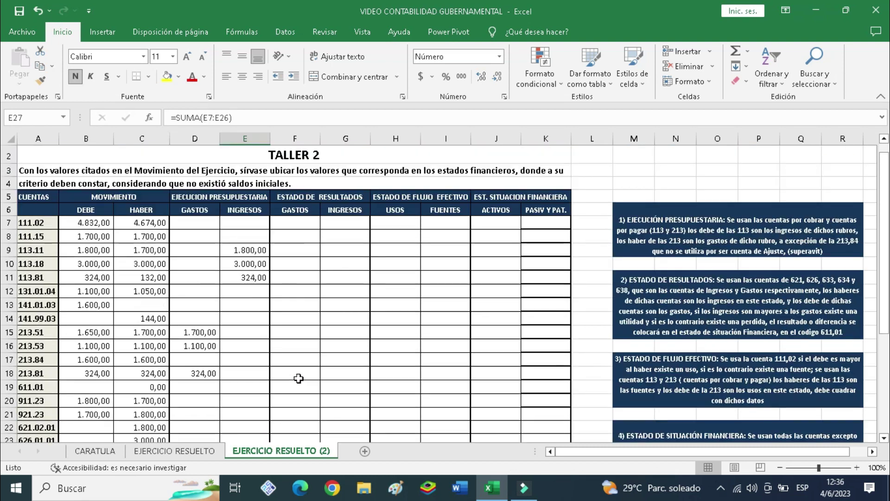
pyautogui.click(205, 221)
pyautogui.scroll(-3, 218, 381)
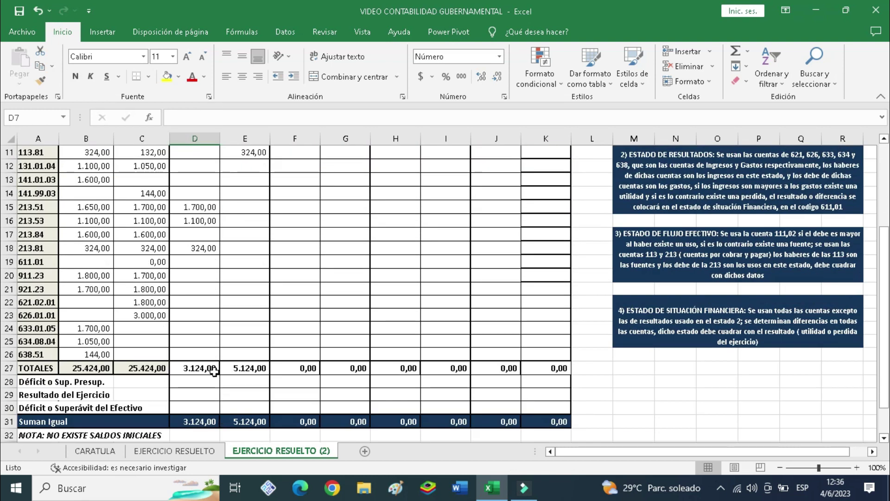
pyautogui.scroll(2, 229, 375)
pyautogui.click(248, 220)
pyautogui.click(185, 219)
pyautogui.scroll(-1, 249, 319)
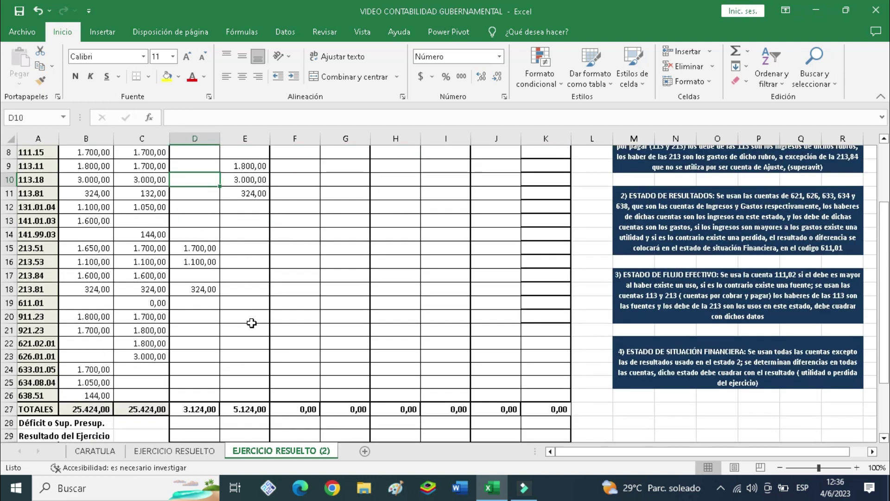
pyautogui.scroll(2, 251, 323)
pyautogui.click(240, 262)
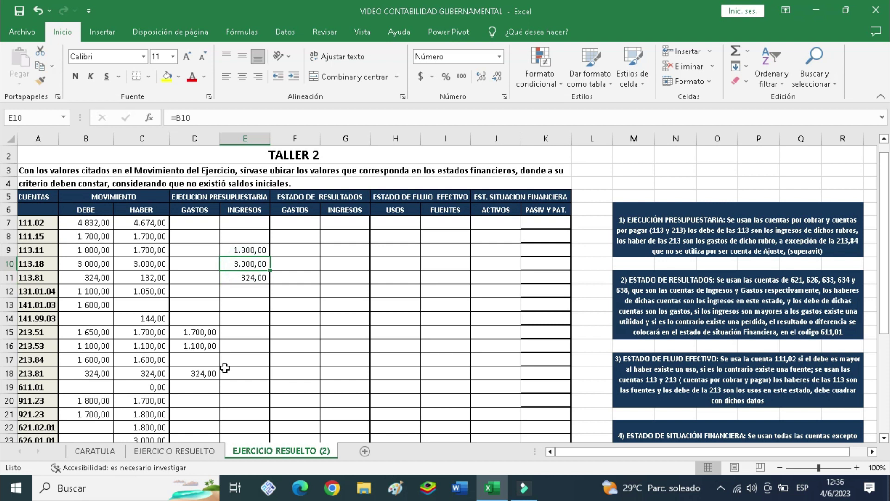
pyautogui.scroll(-2, 225, 368)
pyautogui.scroll(-1, 229, 368)
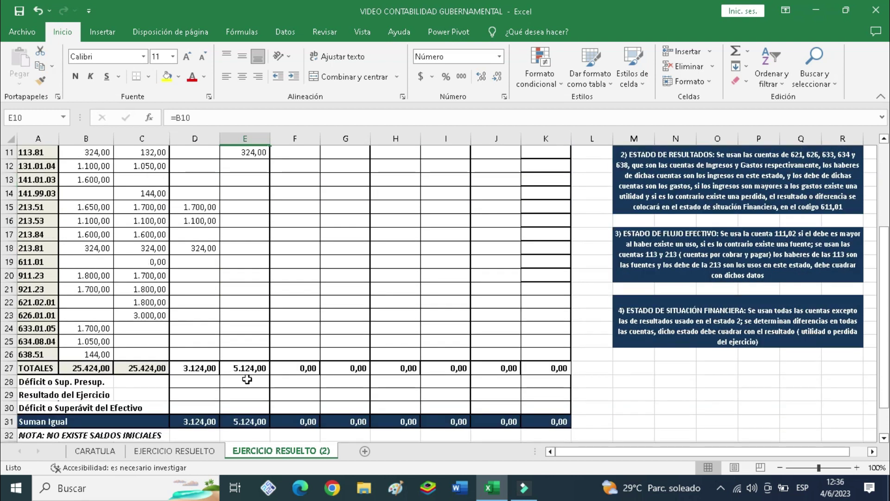
pyautogui.click(246, 370)
pyautogui.click(188, 368)
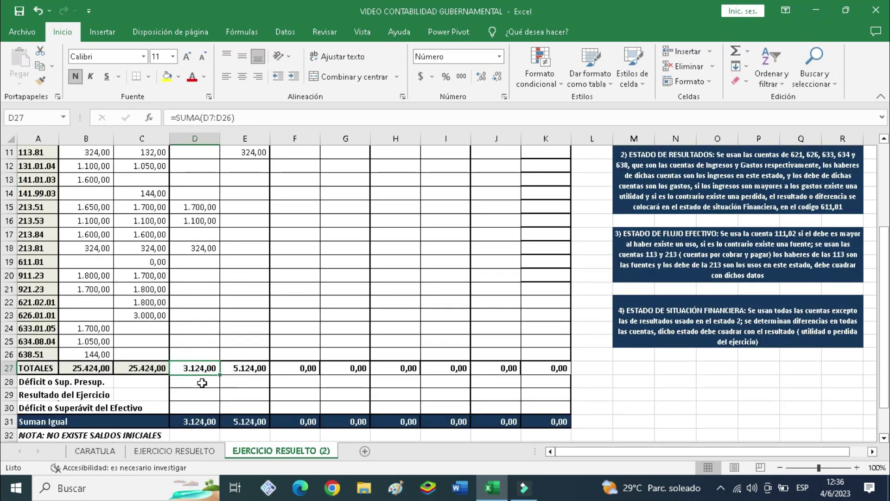
# Calculate the Déficit o Sup. Presup. in cell D28 with the formula =E27-D27.
pyautogui.click(202, 383)
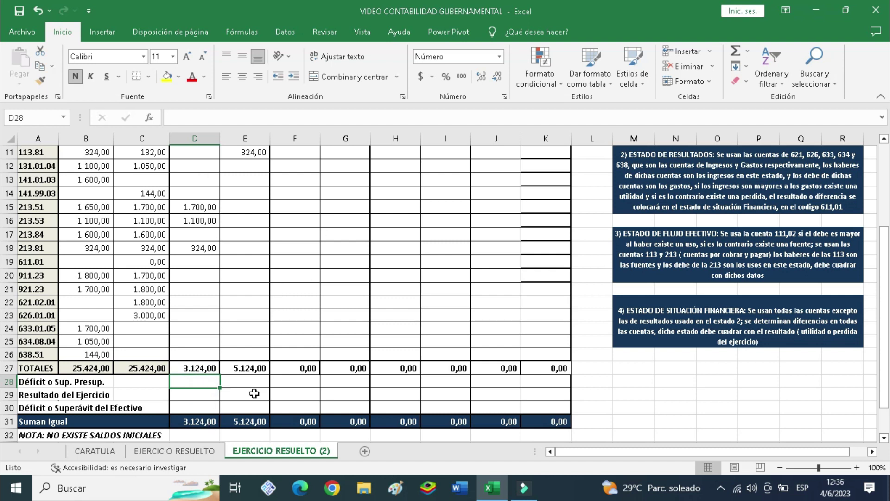
pyautogui.write('=')
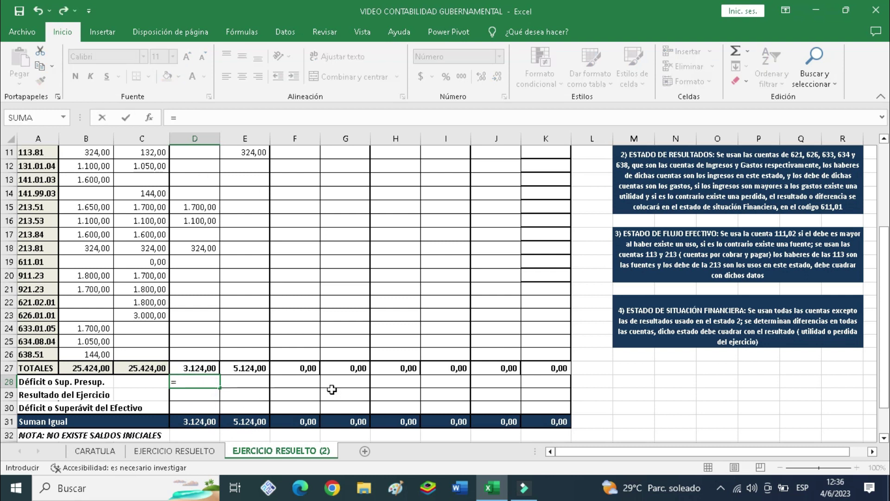
pyautogui.click(268, 371)
pyautogui.write('-')
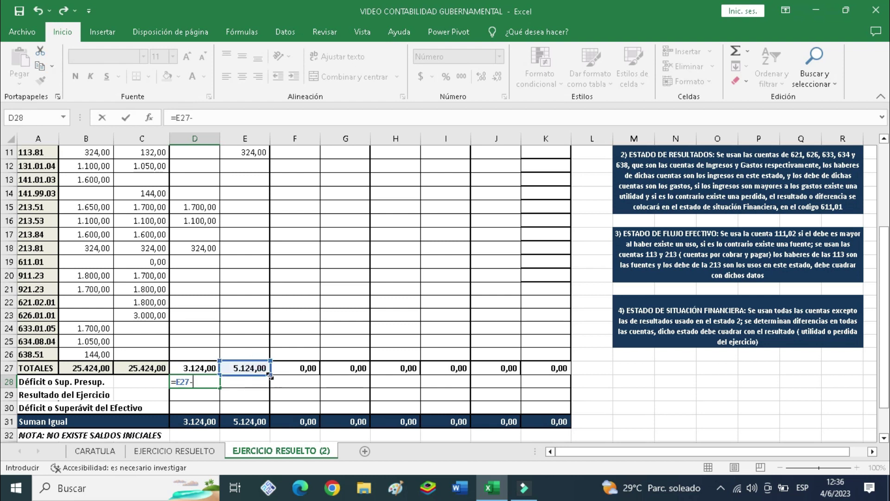
pyautogui.click(213, 367)
pyautogui.press('Return')
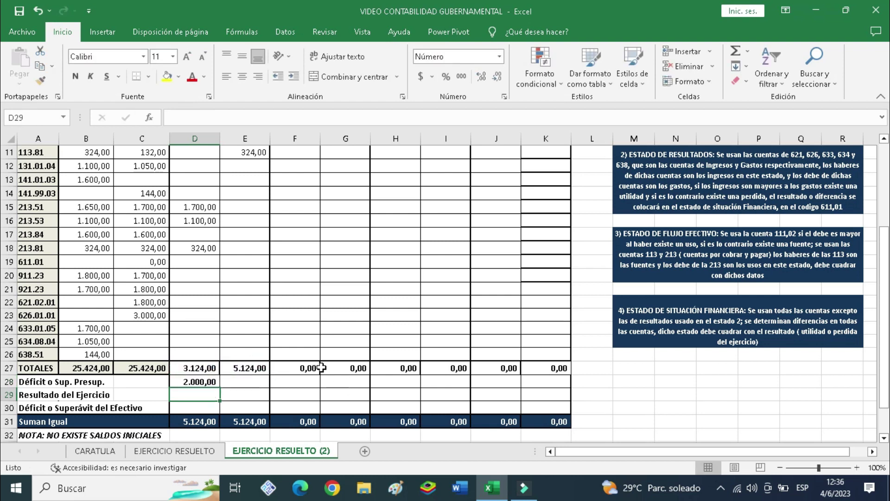
# Review the Estado de Resultados instructions and examine the 621, 626, 633, 634 and 638 account movements in rows 22 to 26.
pyautogui.scroll(4, 225, 296)
pyautogui.scroll(-5, 227, 304)
pyautogui.scroll(-1, 226, 307)
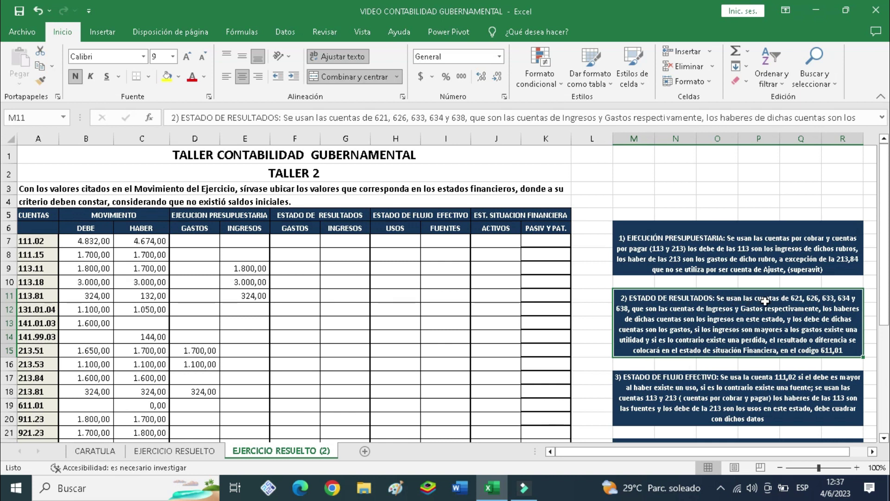
pyautogui.scroll(-1, 765, 301)
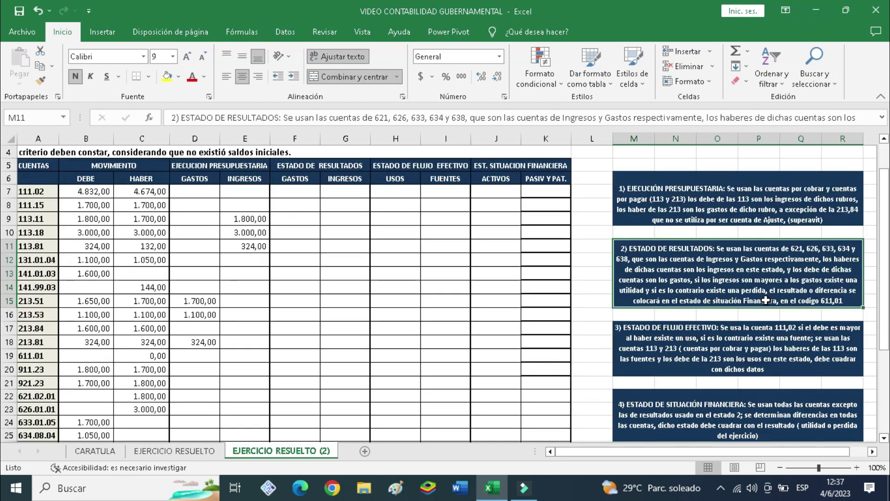
pyautogui.scroll(-1, 742, 291)
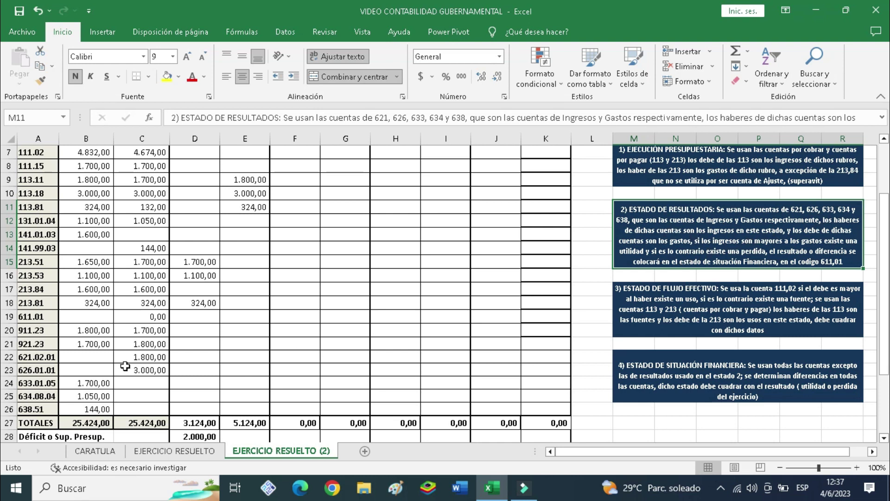
pyautogui.moveTo(21, 361); pyautogui.dragTo(152, 407)
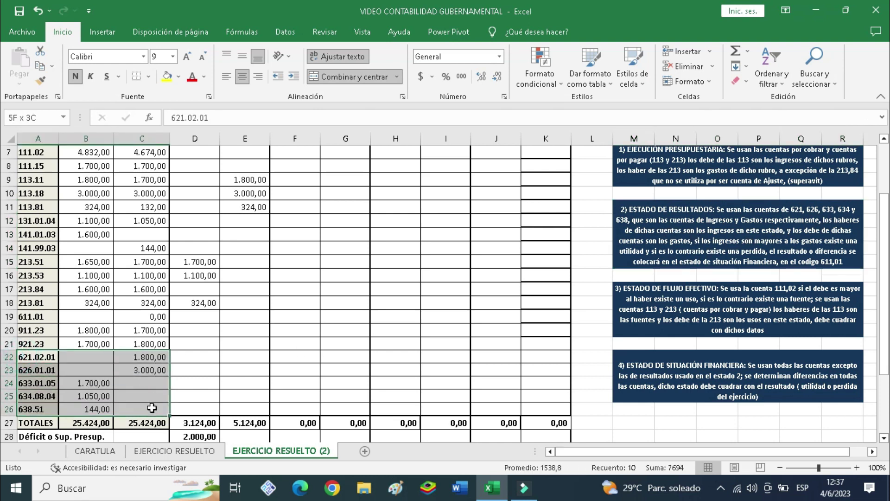
pyautogui.click(154, 358)
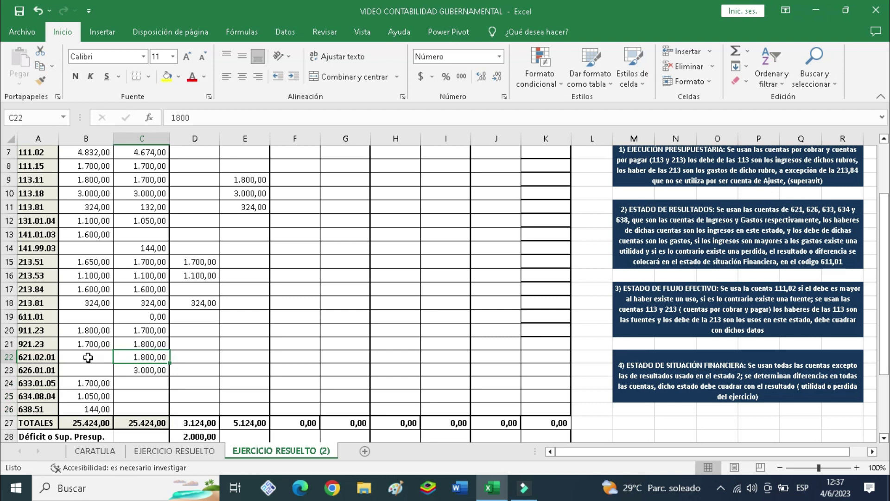
pyautogui.moveTo(88, 357); pyautogui.dragTo(158, 369)
# Enter =C22 in Estado de Resultados INGRESOS cell G22 and fill it down to G23 for accounts 621.02.01 and 626.01.01.
pyautogui.click(353, 357)
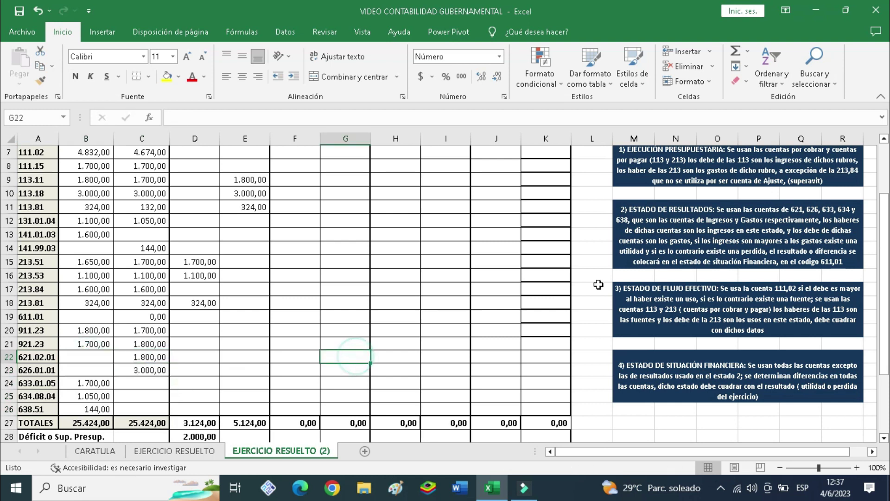
pyautogui.scroll(2, 354, 318)
pyautogui.scroll(-3, 353, 318)
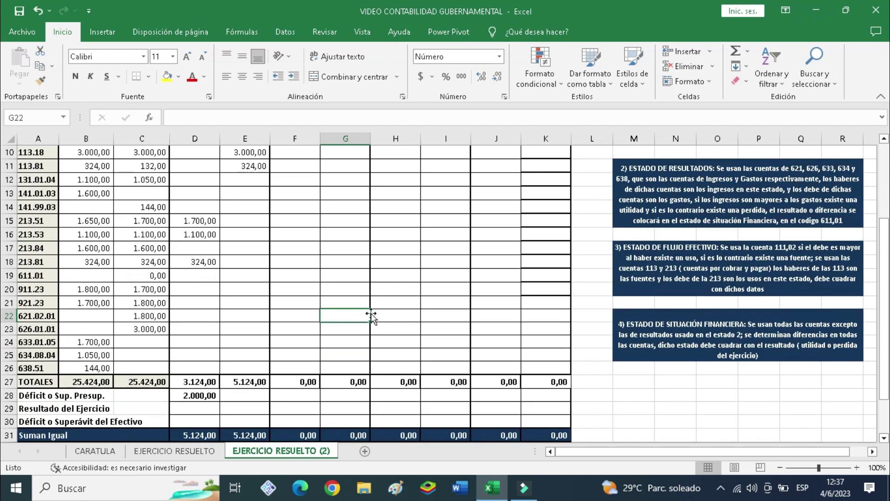
pyautogui.write('=')
pyautogui.click(142, 318)
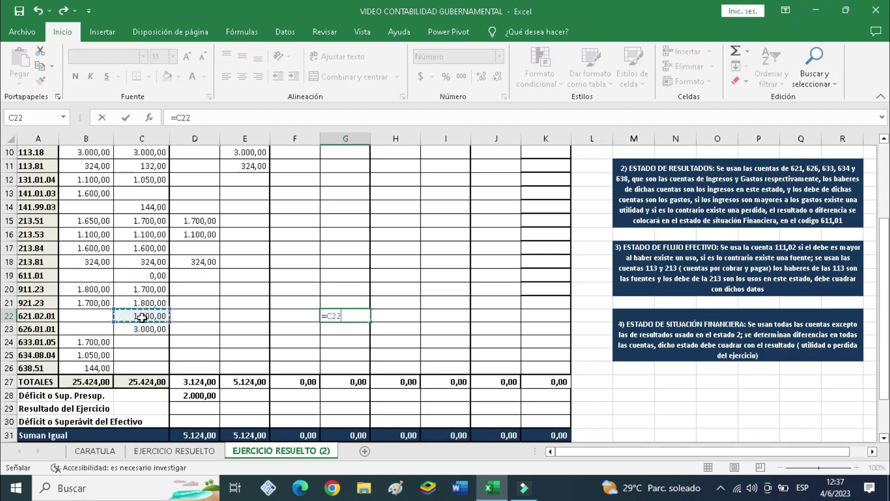
pyautogui.hotkey('ctrl', 'Return')
pyautogui.moveTo(370, 323); pyautogui.dragTo(371, 336)
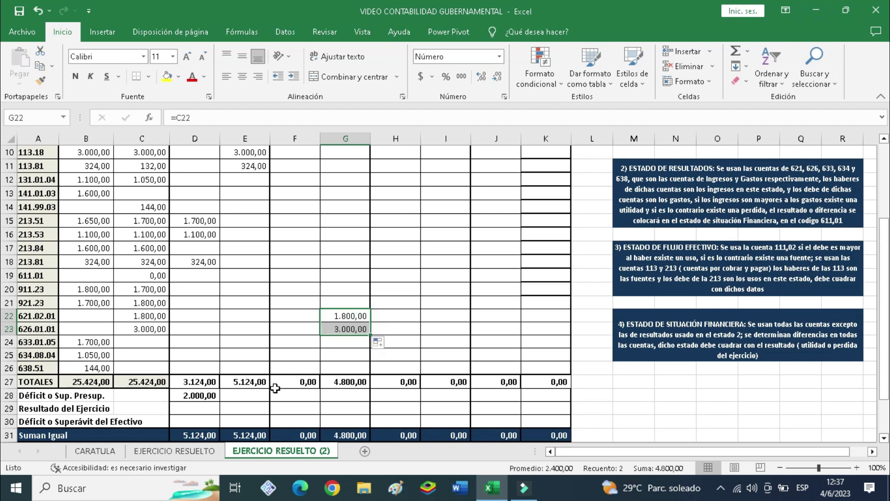
# Enter =B24 in Estado de Resultados GASTOS cell F24 and fill it through F26 for the 633, 634 and 638 accounts.
pyautogui.click(316, 343)
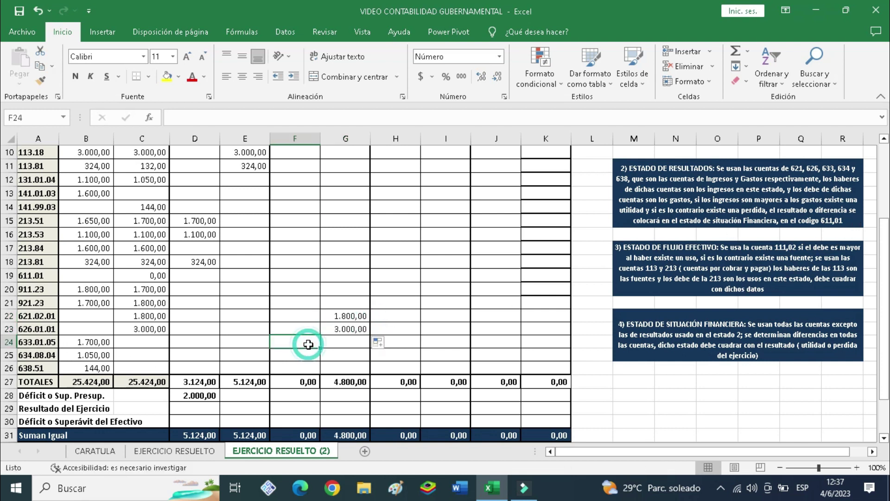
pyautogui.write('=')
pyautogui.click(105, 340)
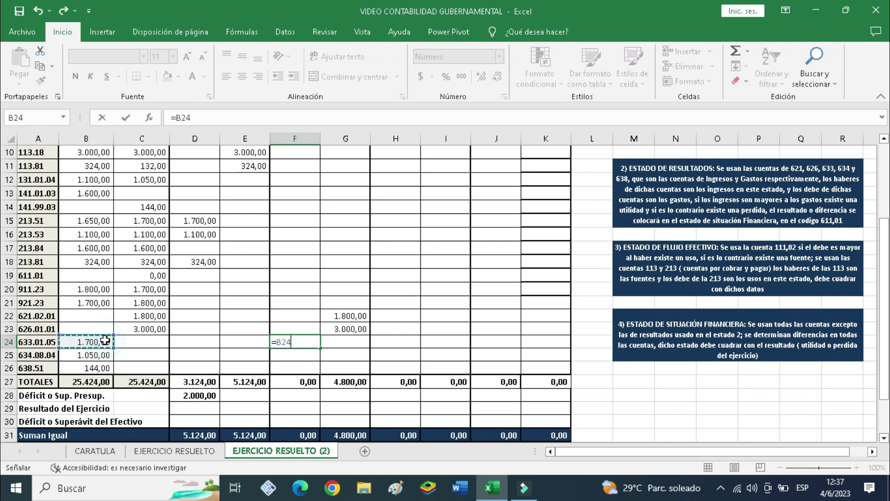
pyautogui.hotkey('ctrl', 'Return')
pyautogui.moveTo(322, 353); pyautogui.dragTo(323, 375)
pyautogui.click(477, 341)
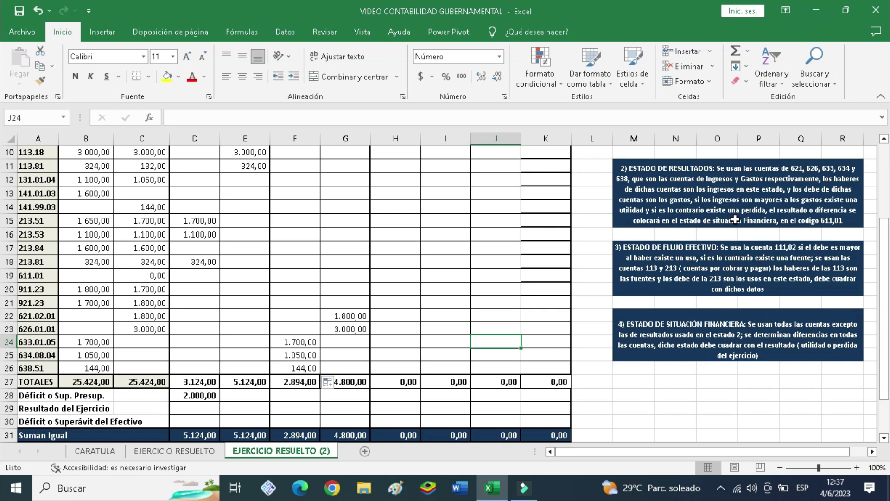
# Calculate the Resultado del Ejercicio in cell F29 with the formula =G27-F27.
pyautogui.click(394, 381)
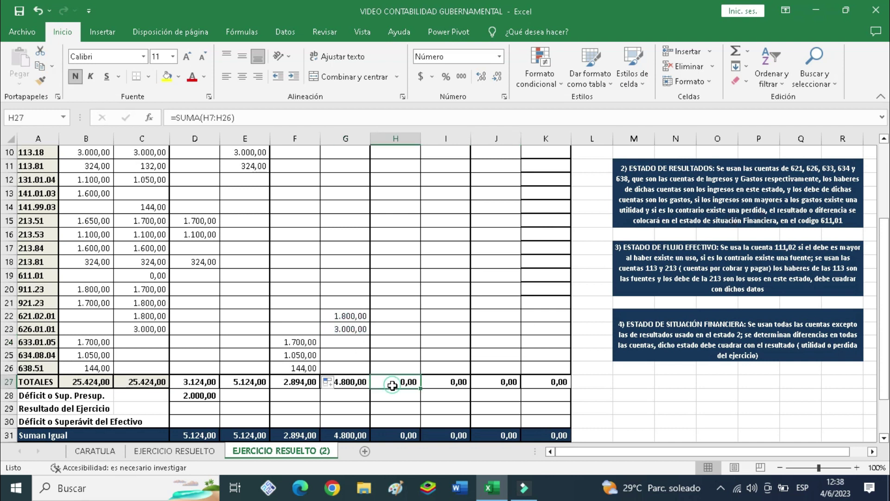
pyautogui.scroll(3, 324, 306)
pyautogui.scroll(-3, 340, 248)
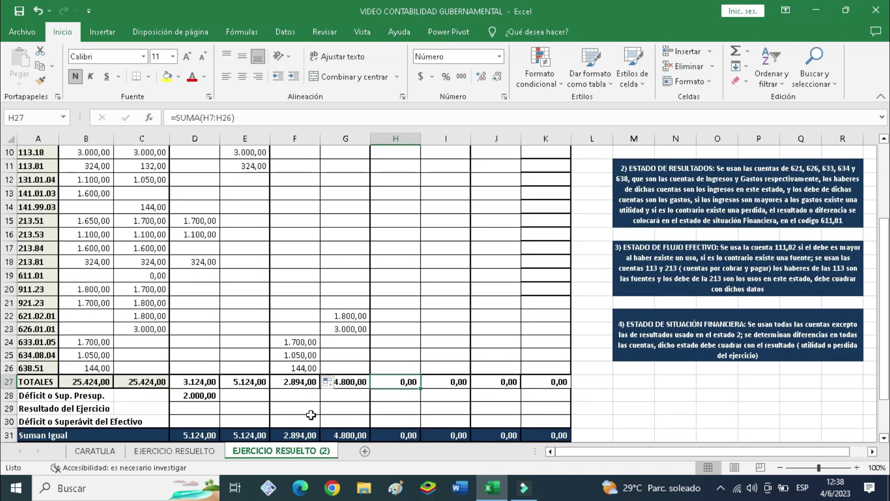
pyautogui.click(300, 410)
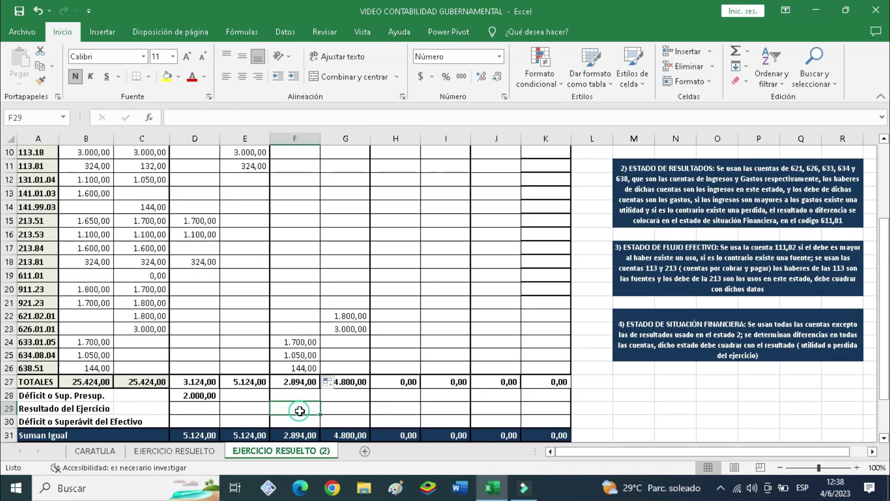
pyautogui.write('=')
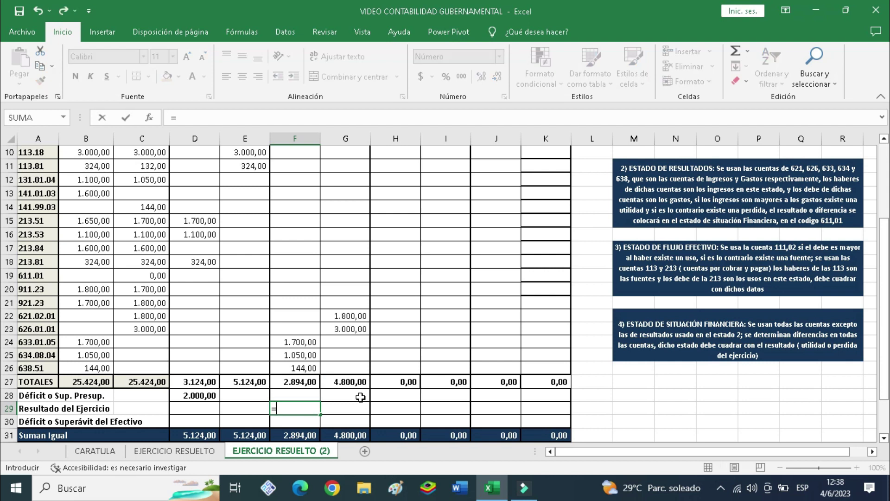
pyautogui.click(359, 382)
pyautogui.write('-')
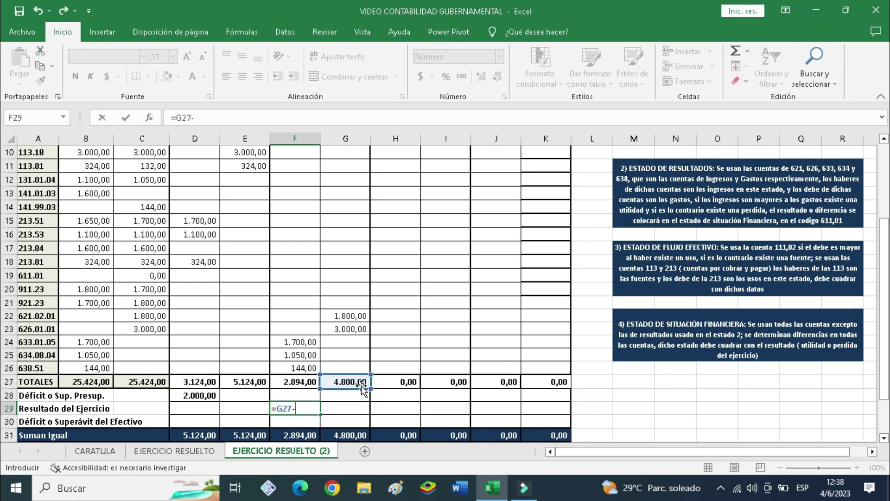
pyautogui.click(310, 382)
pyautogui.press('Return')
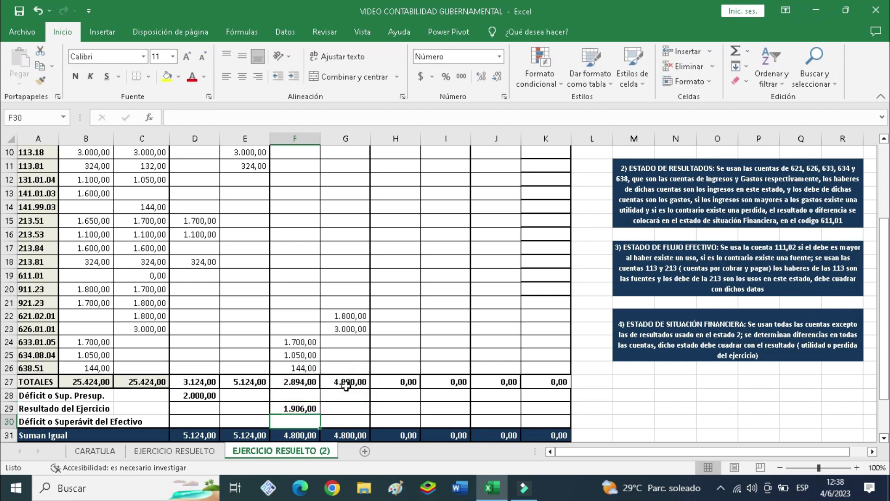
# Link the Resultado del Ejercicio to account 611.01 by entering =F29 in financial position PASIV Y PAT. cell K19.
pyautogui.click(313, 408)
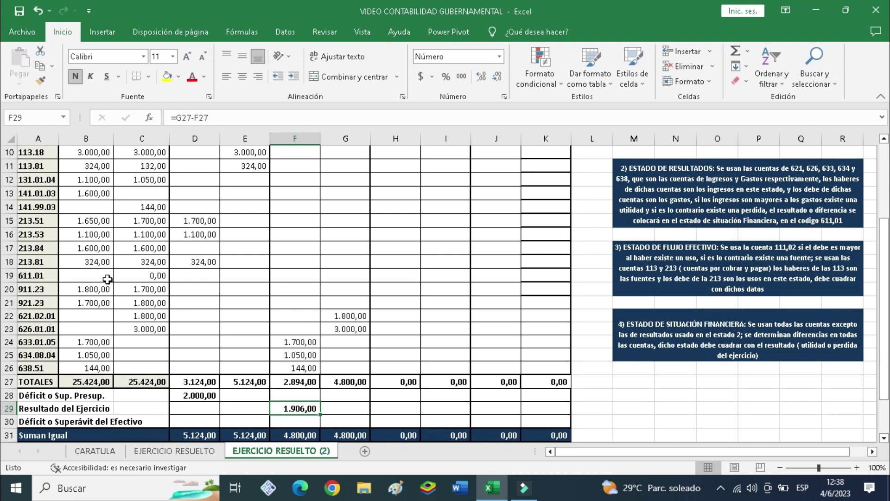
pyautogui.click(524, 277)
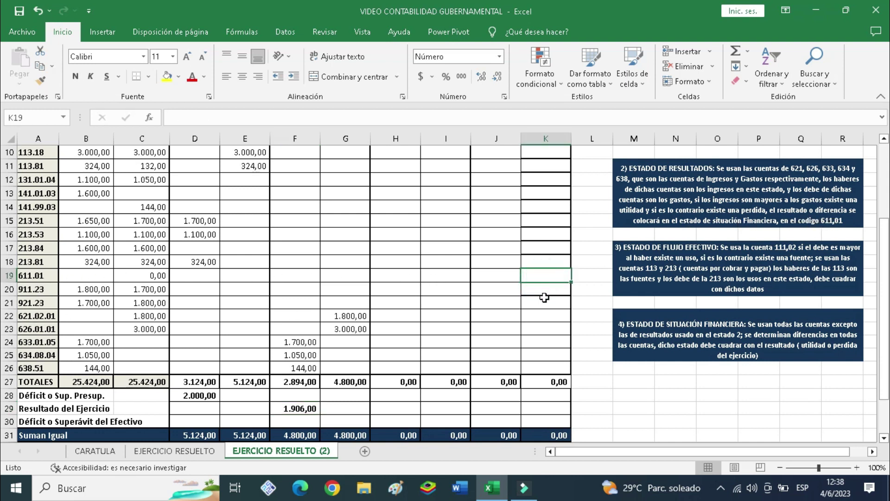
pyautogui.write('=')
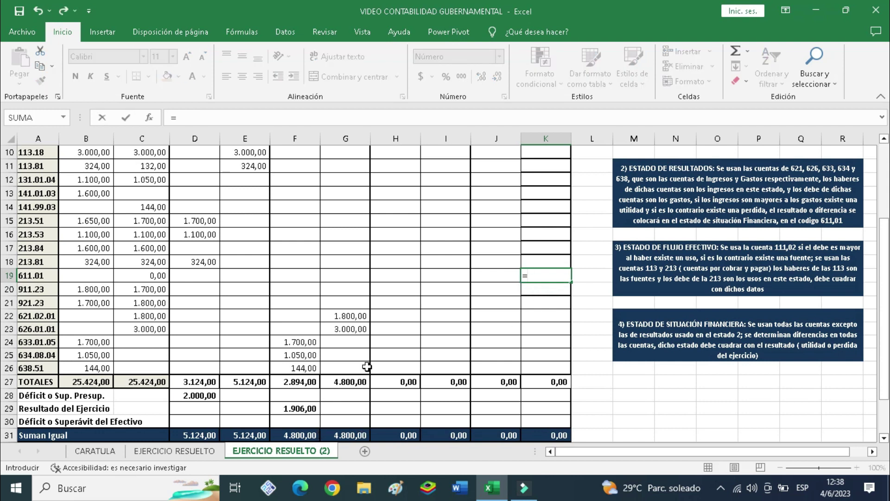
pyautogui.scroll(3, 523, 312)
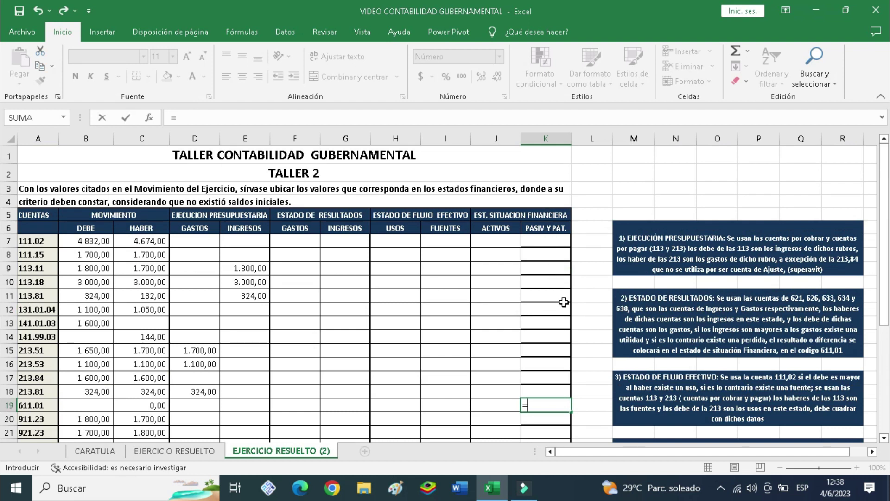
pyautogui.scroll(-3, 563, 303)
pyautogui.scroll(-1, 509, 356)
pyautogui.click(300, 367)
pyautogui.press('Return')
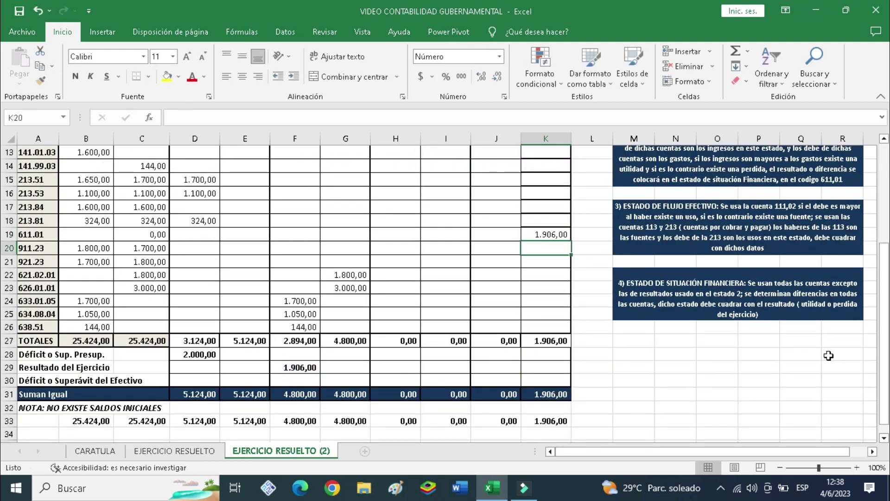
# Review the Estado de Flujo Efectivo instructions and compare the DEBE and HABER of account 111.02.
pyautogui.scroll(2, 543, 371)
pyautogui.scroll(2, 530, 374)
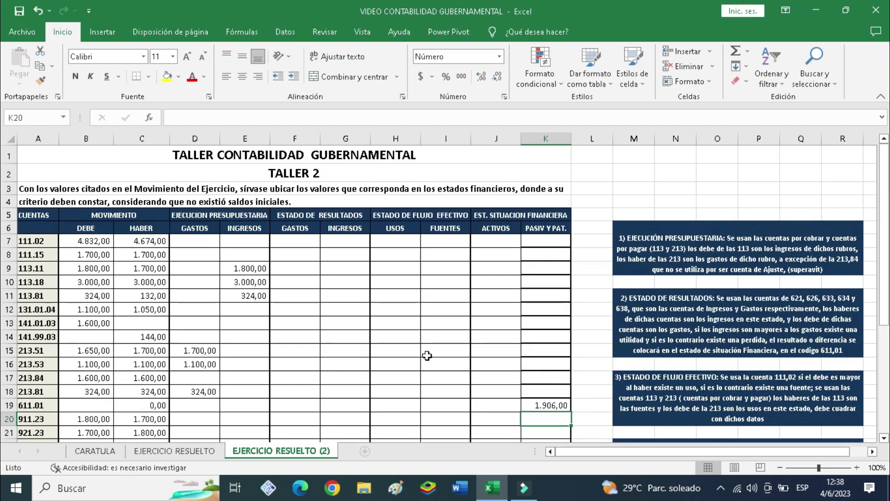
pyautogui.scroll(-2, 409, 288)
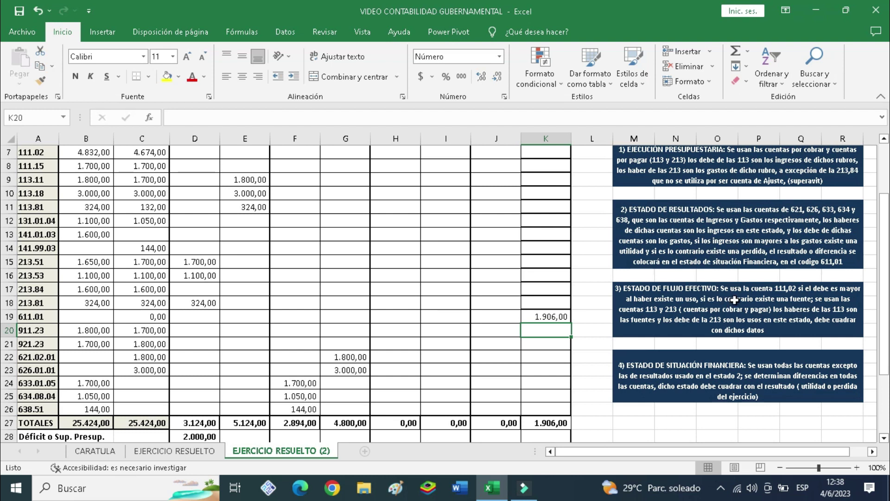
pyautogui.scroll(1, 734, 301)
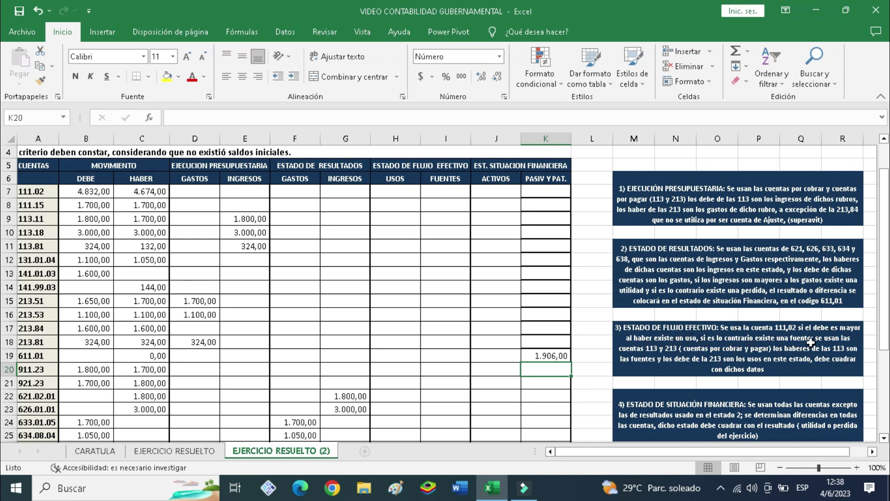
pyautogui.click(101, 192)
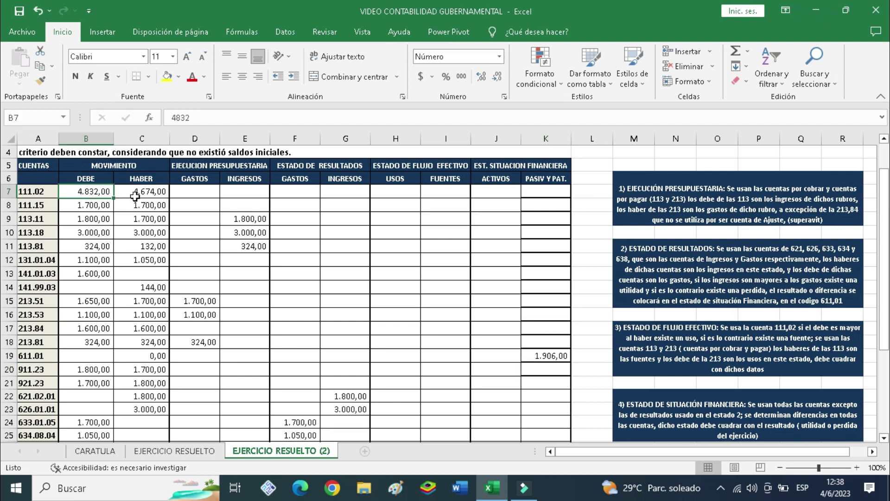
pyautogui.click(391, 186)
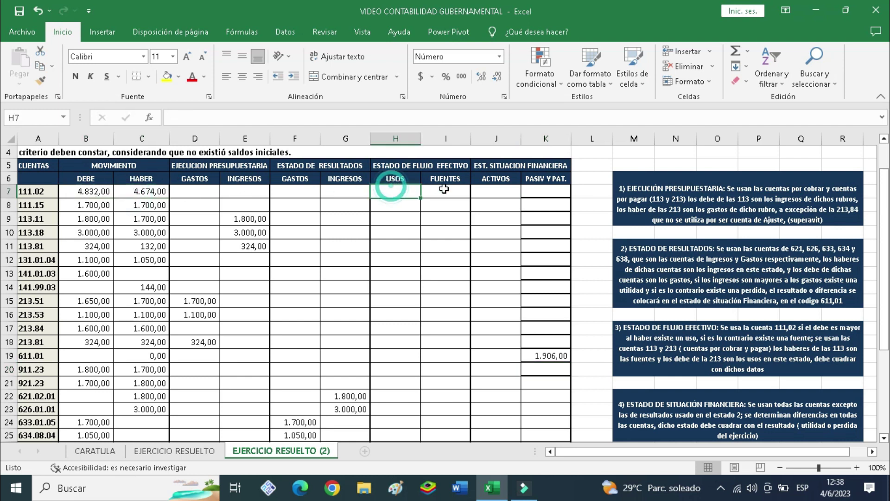
pyautogui.click(89, 190)
pyautogui.click(134, 191)
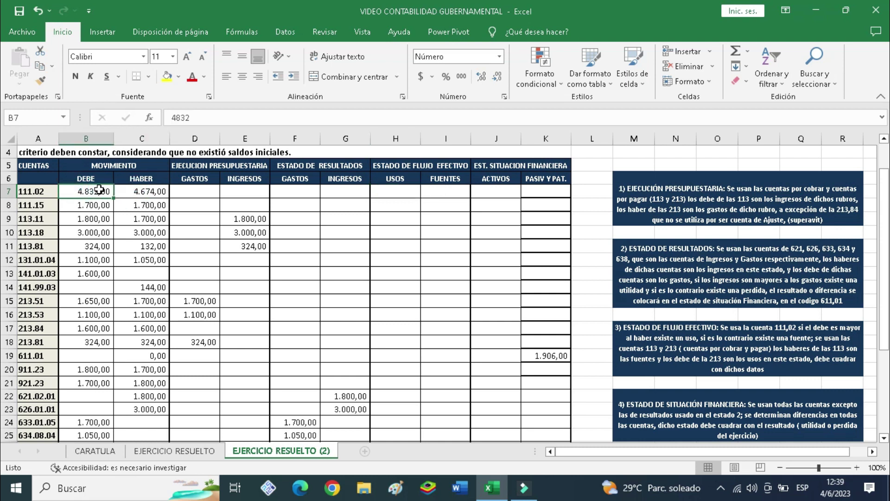
# Calculate the cash use of account 111.02 in USOS cell H7 with the formula =B7-C7.
pyautogui.click(391, 190)
pyautogui.write('=')
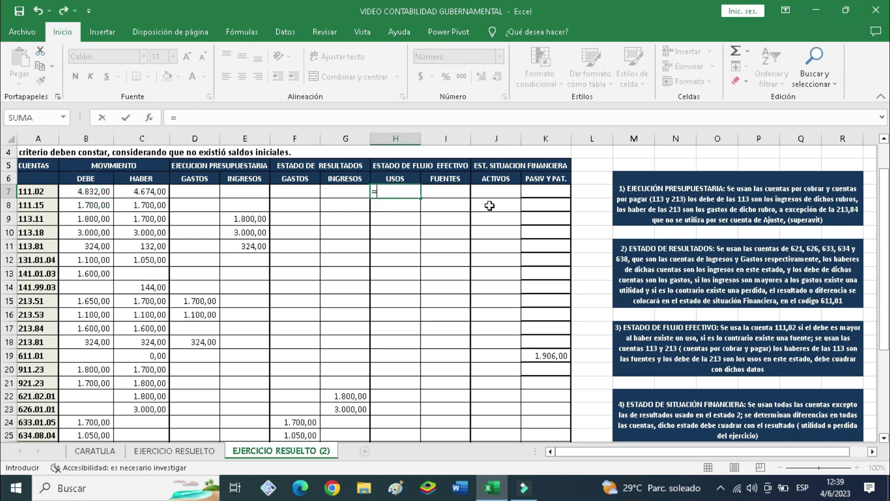
pyautogui.click(105, 192)
pyautogui.write('-')
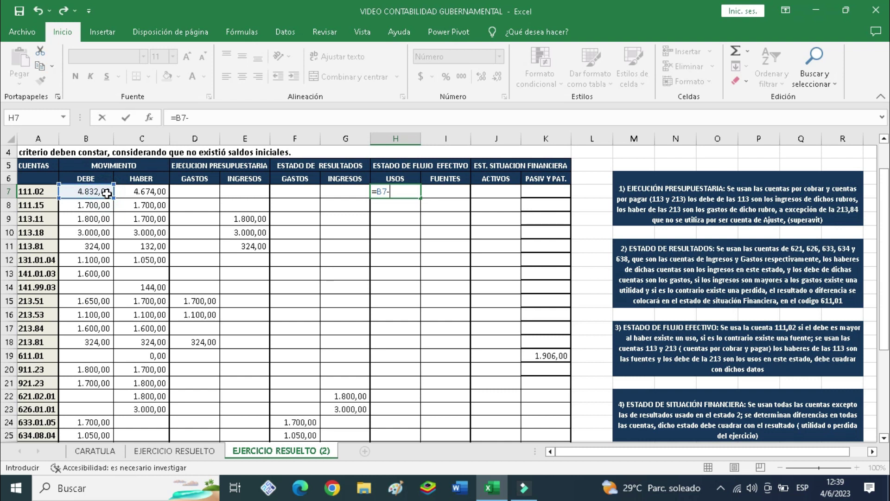
pyautogui.click(145, 194)
pyautogui.hotkey('ctrl', 'Return')
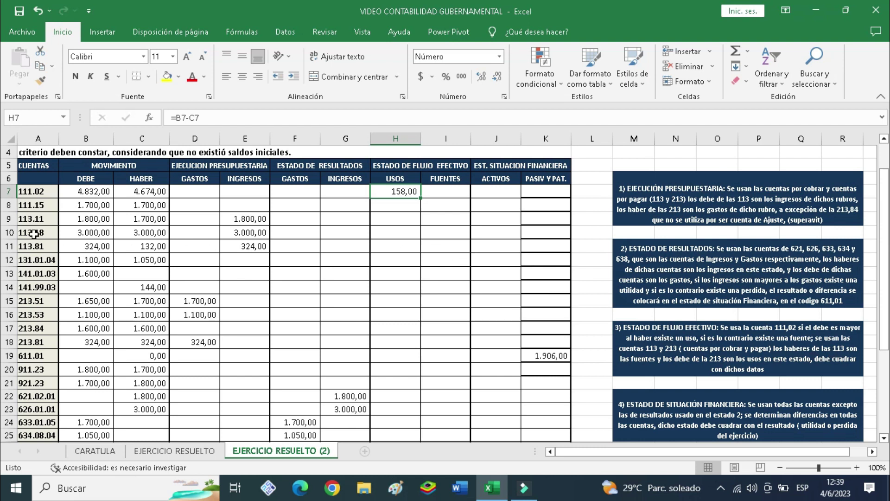
# Link FUENTES cell I9 to the HABER of account 113.11 with =C9 and fill the formula down to I11.
pyautogui.click(145, 232)
pyautogui.moveTo(146, 233); pyautogui.dragTo(153, 251)
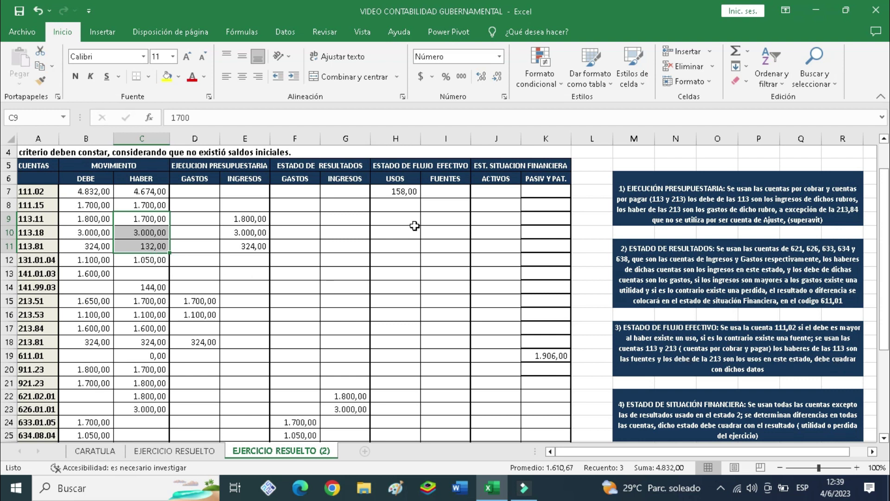
pyautogui.click(435, 220)
pyautogui.write('=')
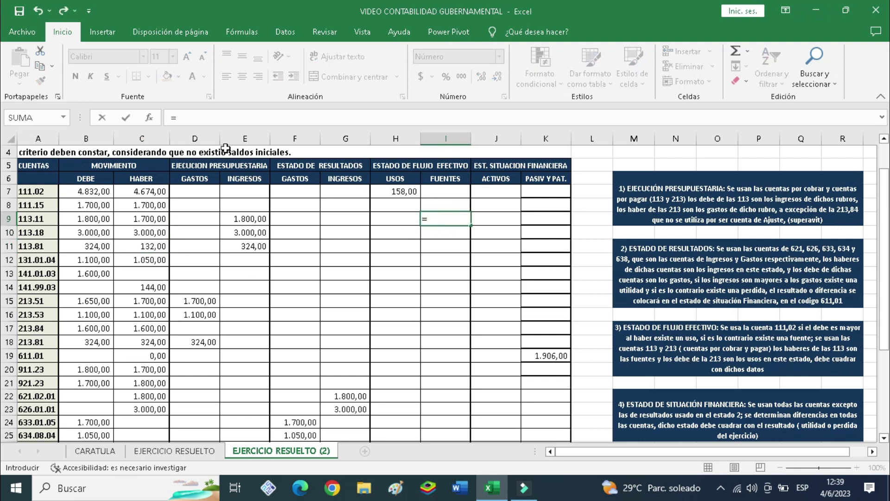
pyautogui.click(148, 214)
pyautogui.press('Return')
pyautogui.press('Up')
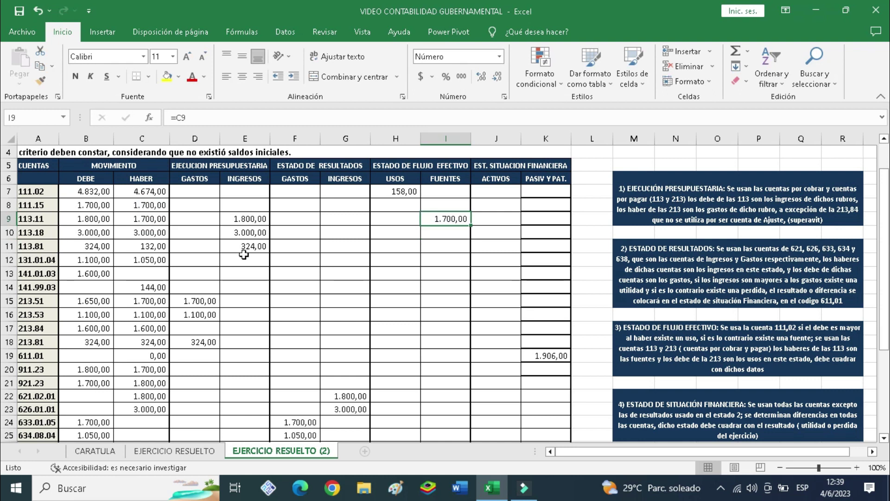
pyautogui.moveTo(472, 233); pyautogui.dragTo(470, 250)
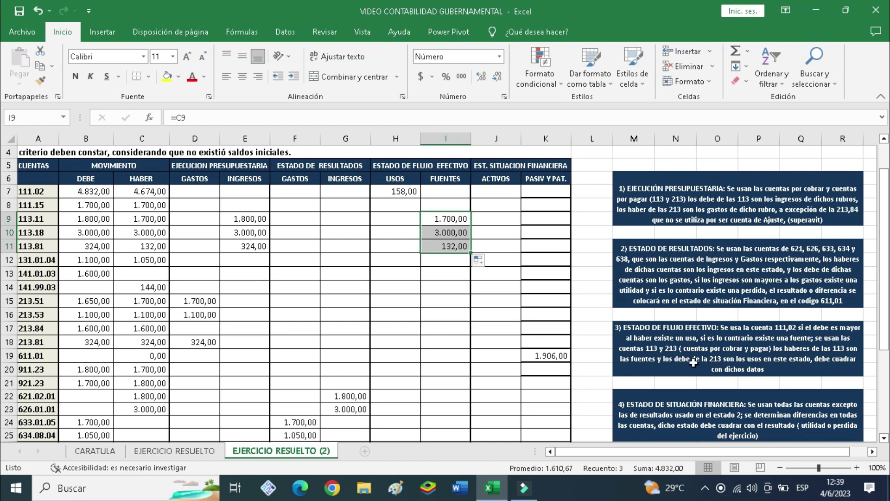
# Link USOS cell H15 to the DEBE of account 213.51 with =B15 and fill the formula down to H18.
pyautogui.moveTo(31, 307); pyautogui.dragTo(91, 344)
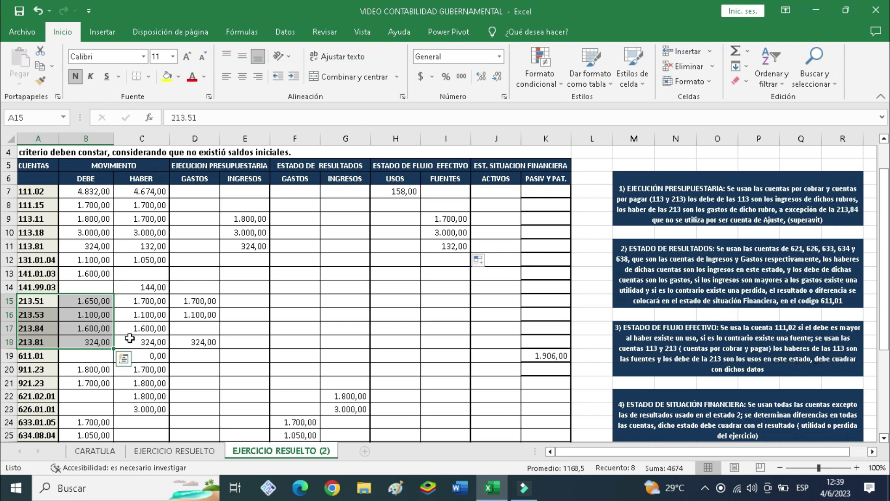
pyautogui.click(386, 302)
pyautogui.write('=')
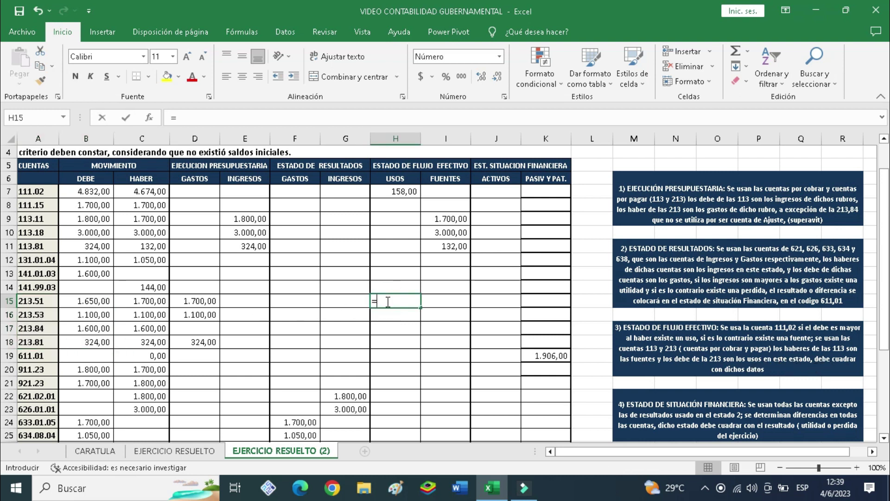
pyautogui.click(98, 305)
pyautogui.hotkey('ctrl', 'Return')
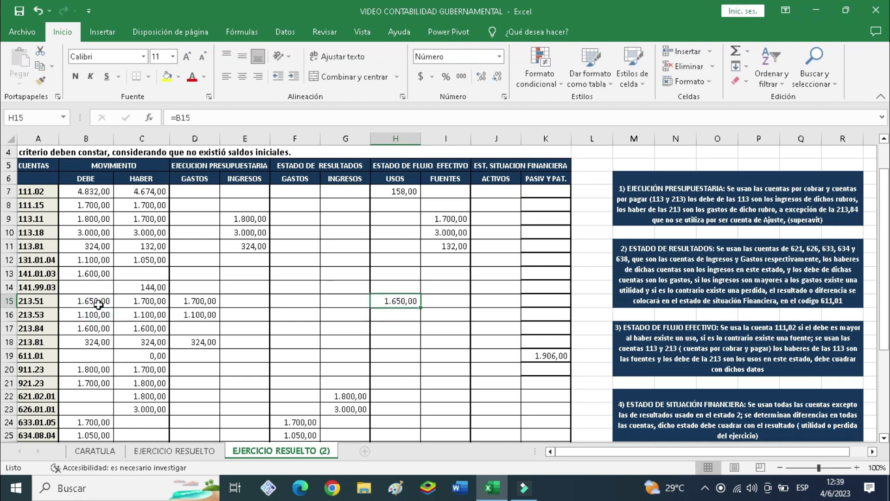
pyautogui.moveTo(422, 311); pyautogui.dragTo(408, 342)
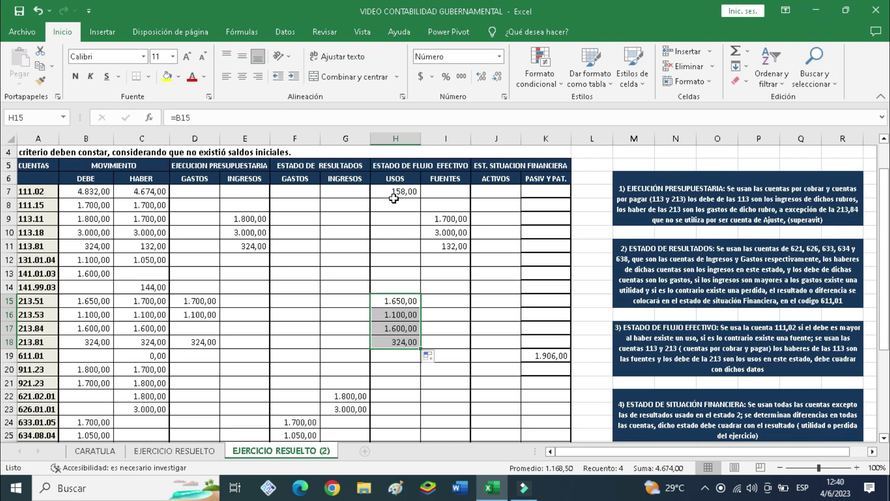
# Compare the USOS and FUENTES totals in row 27 to check that the Estado de Flujo Efectivo balances.
pyautogui.scroll(-3, 445, 238)
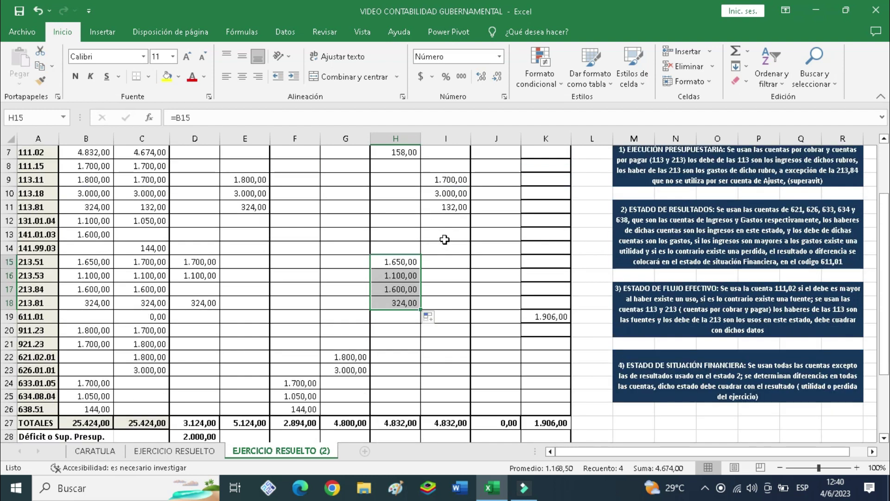
pyautogui.scroll(1, 442, 367)
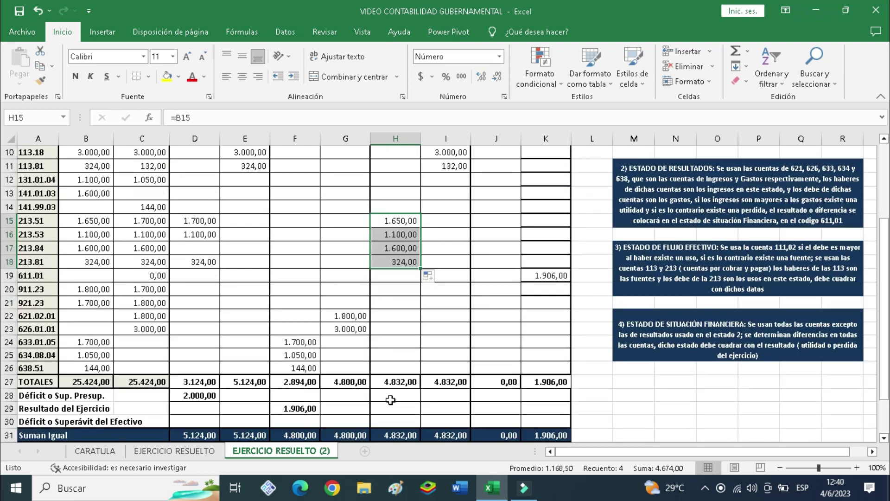
pyautogui.click(384, 392)
pyautogui.scroll(3, 425, 374)
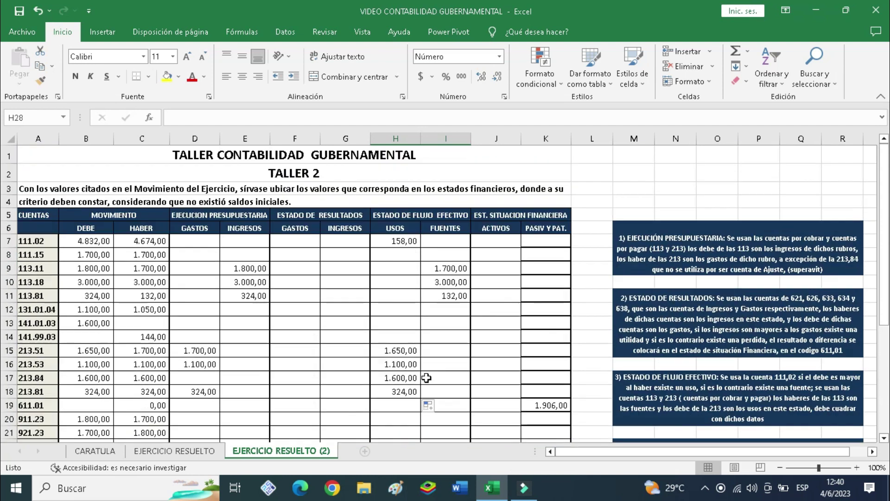
pyautogui.scroll(-1, 432, 279)
pyautogui.scroll(-3, 432, 274)
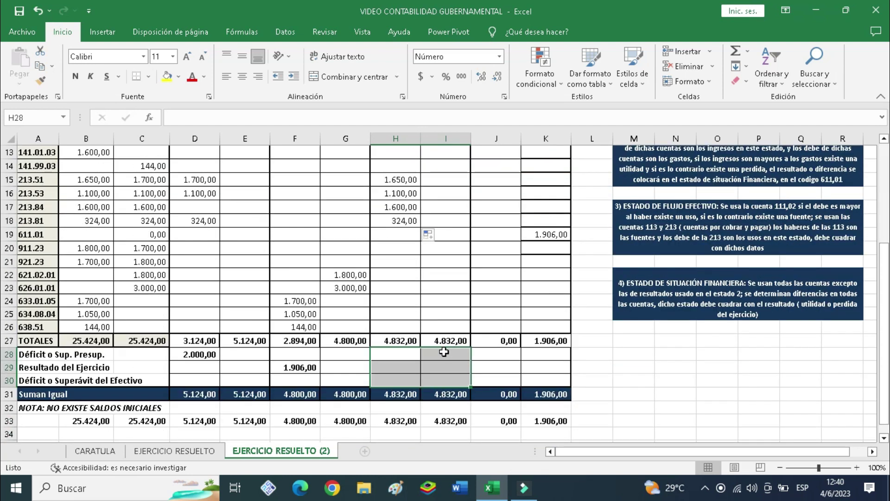
pyautogui.click(402, 341)
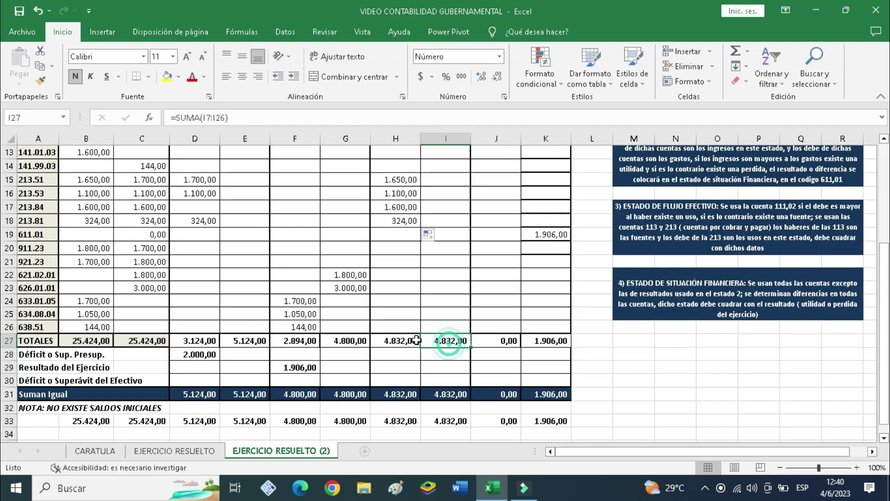
pyautogui.scroll(3, 556, 335)
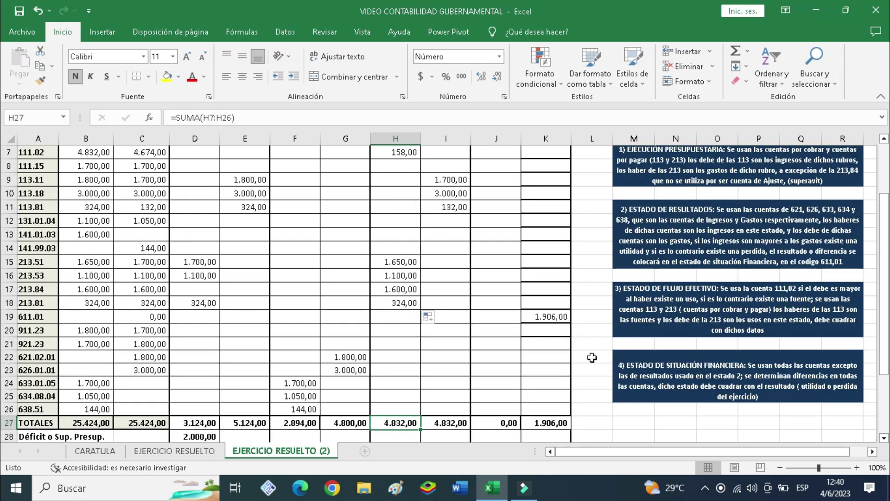
# Review the Estado de Situación Financiera instructions, the result accounts in rows 22 to 26 and the Resultado del Ejercicio.
pyautogui.scroll(-1, 652, 366)
pyautogui.click(662, 370)
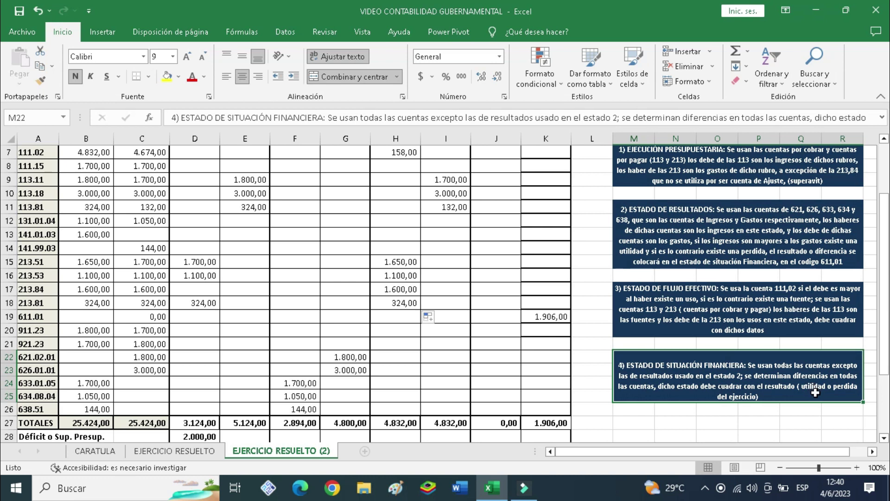
pyautogui.scroll(2, 343, 362)
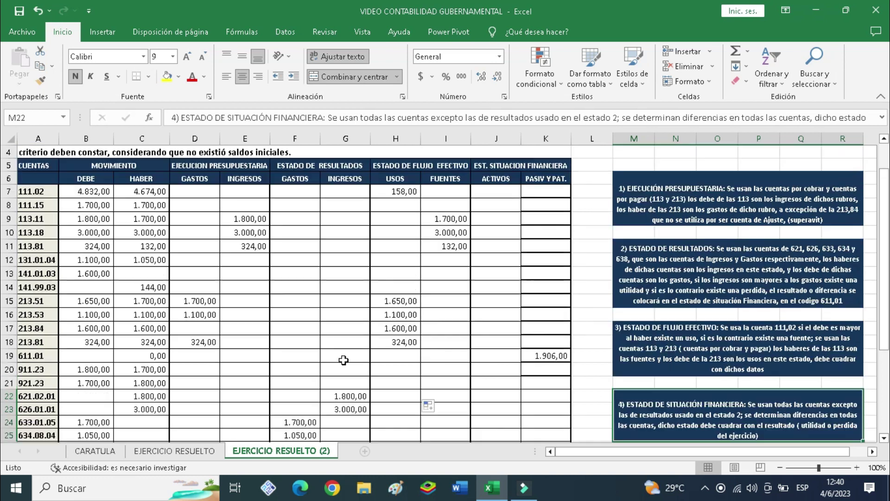
pyautogui.click(299, 214)
pyautogui.moveTo(350, 234); pyautogui.dragTo(358, 283)
pyautogui.scroll(-2, 363, 290)
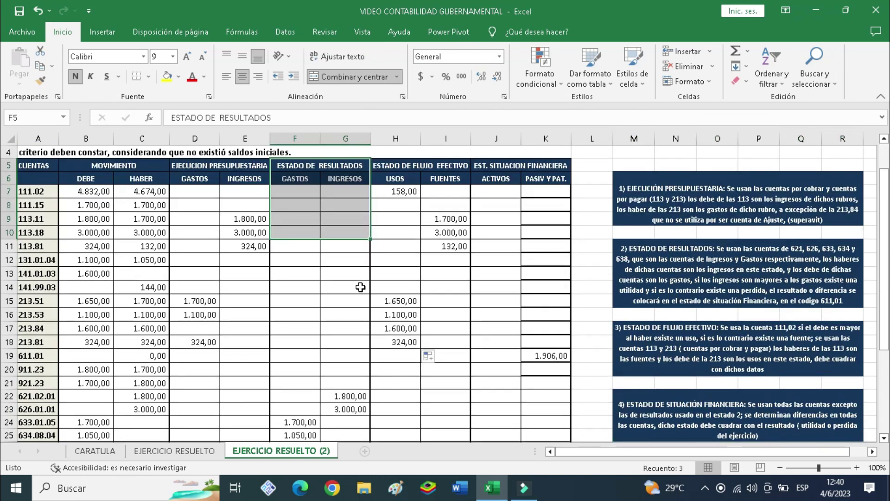
pyautogui.moveTo(40, 358); pyautogui.dragTo(561, 410)
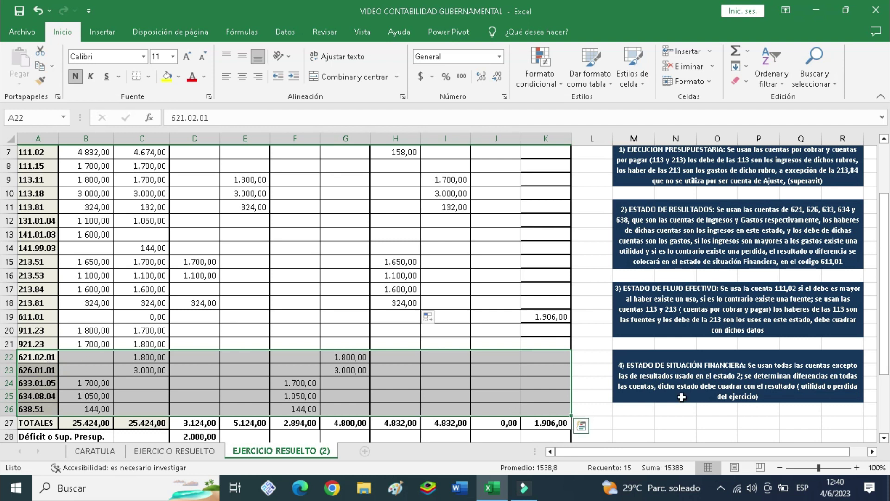
pyautogui.scroll(1, 810, 400)
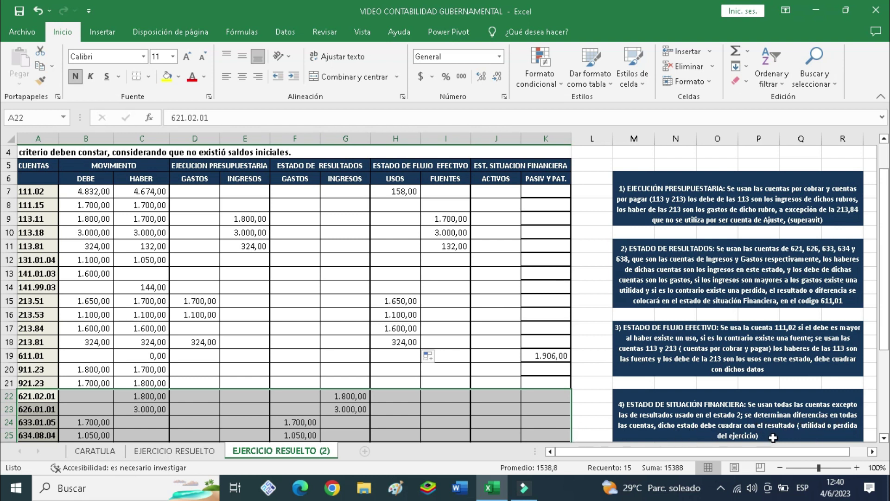
pyautogui.scroll(-3, 541, 371)
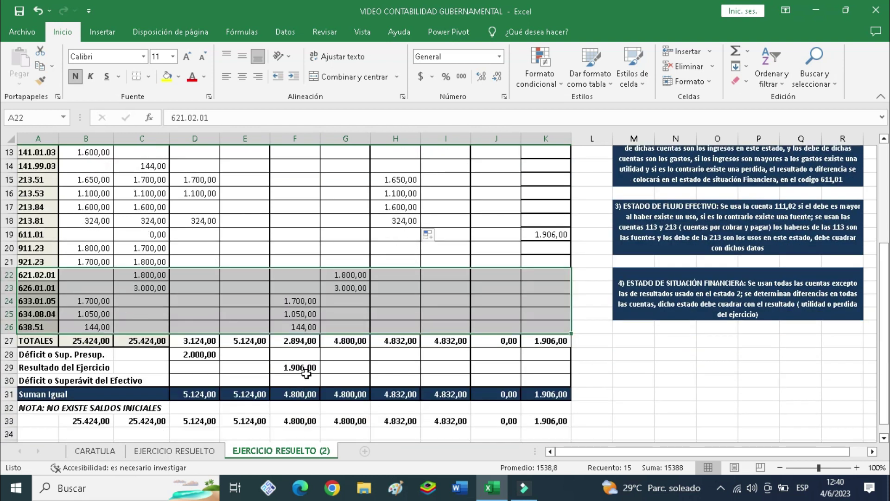
pyautogui.click(307, 372)
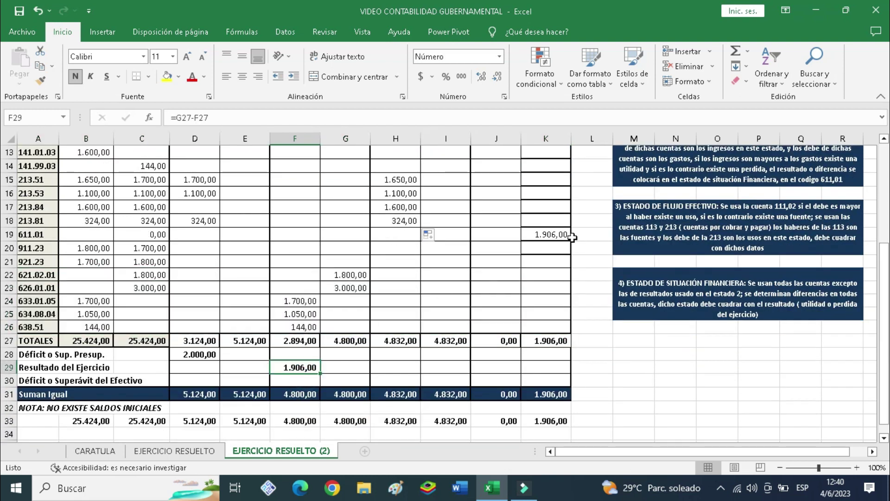
pyautogui.scroll(2, 573, 237)
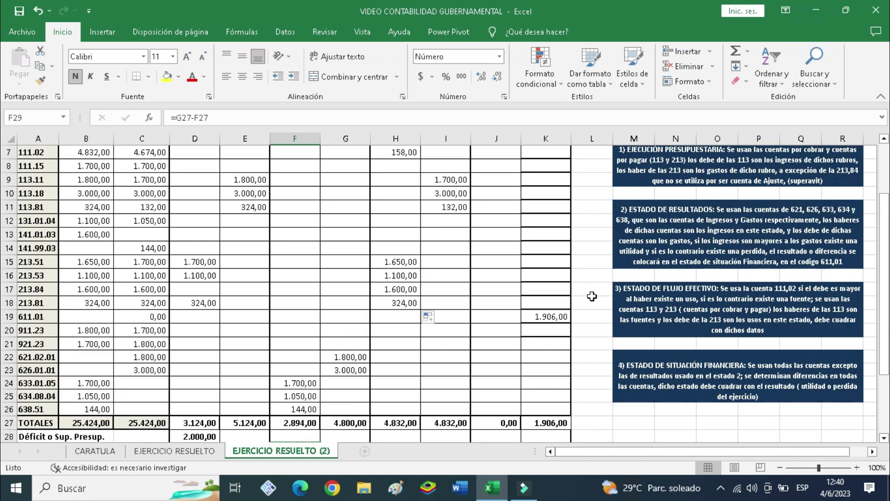
pyautogui.scroll(1, 568, 220)
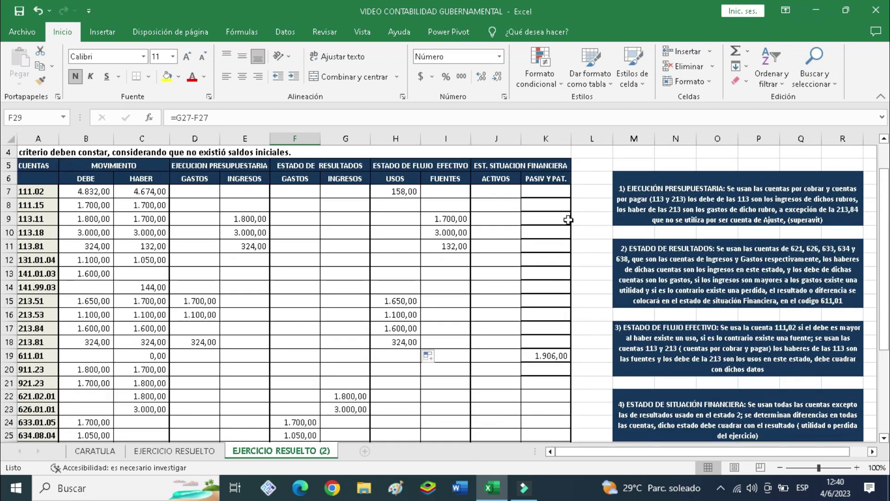
# Calculate the balance of account 111.02 in ACTIVOS cell J7 with the formula =B7-C7.
pyautogui.click(499, 191)
pyautogui.write('=')
pyautogui.click(93, 192)
pyautogui.write('-')
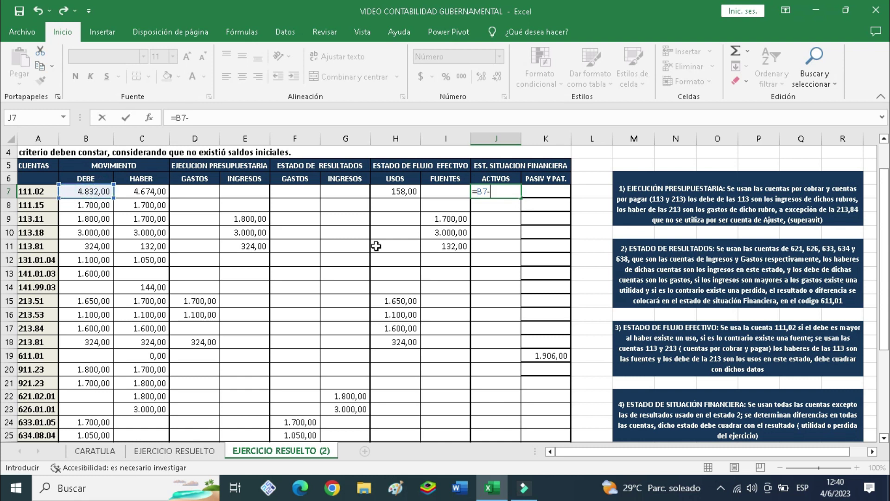
pyautogui.click(153, 197)
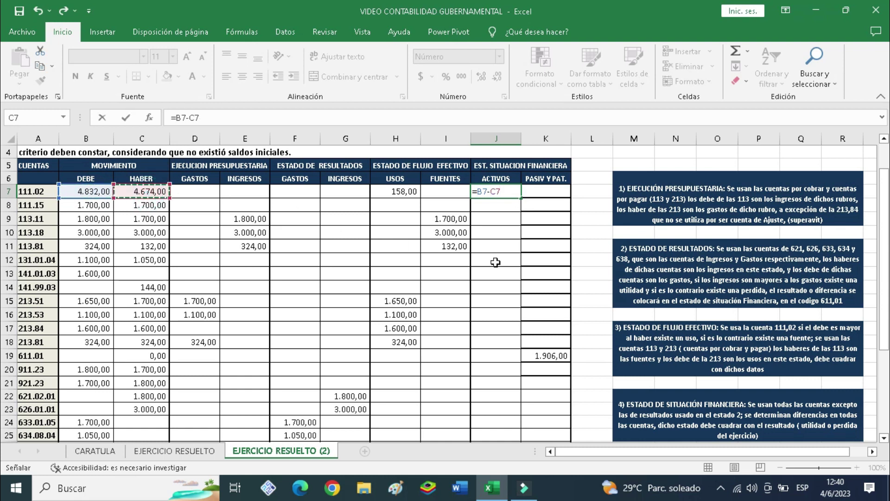
pyautogui.press('Return')
# Compare the DEBE and HABER of account 111.15, and calculate the 113.11 balance in ACTIVOS cell J9 with =B9-C9.
pyautogui.click(91, 210)
pyautogui.moveTo(125, 210)
pyautogui.mouseDown()
pyautogui.moveTo(195, 207)
pyautogui.moveTo(139, 208)
pyautogui.mouseUp()
pyautogui.click(95, 227)
pyautogui.moveTo(95, 226); pyautogui.dragTo(139, 218)
pyautogui.click(95, 222)
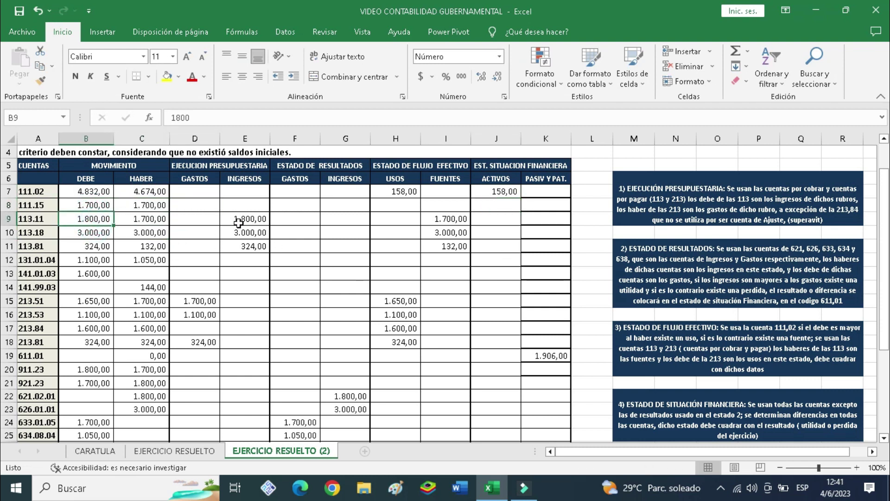
pyautogui.click(503, 219)
pyautogui.write('=')
pyautogui.click(96, 216)
pyautogui.write('-')
pyautogui.click(145, 219)
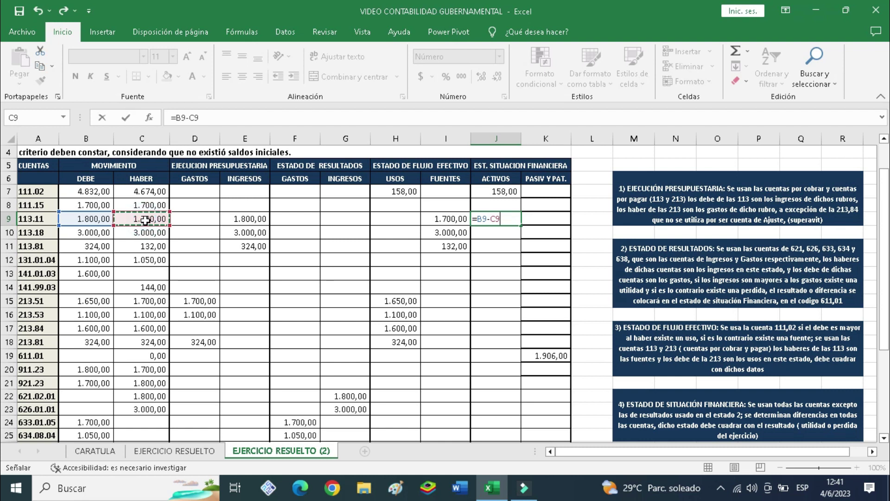
pyautogui.press('Return')
# Check the movements of account 113.18, and calculate the 113.81 balance in ACTIVOS cell J11 with =B11-C11.
pyautogui.click(93, 233)
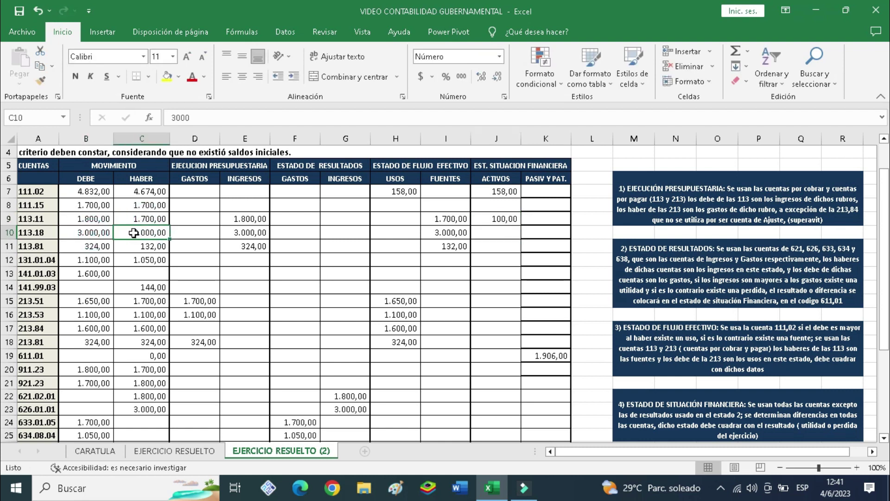
pyautogui.click(143, 232)
pyautogui.click(488, 244)
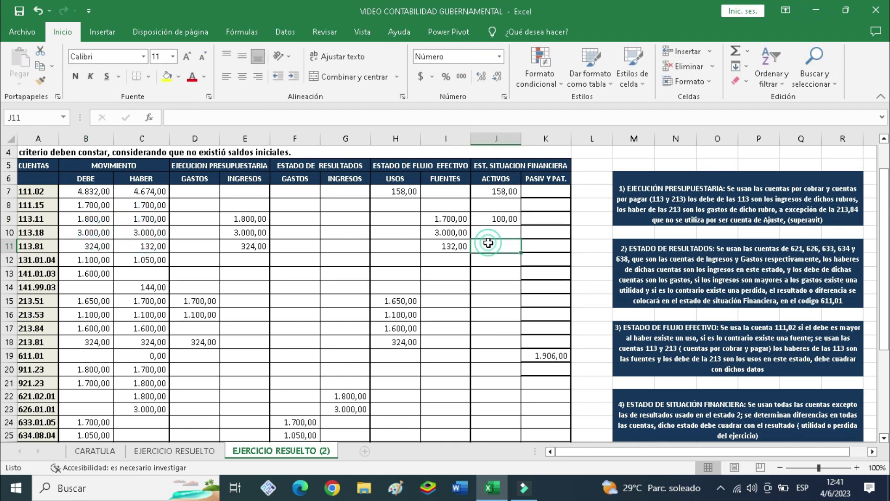
pyautogui.write('=')
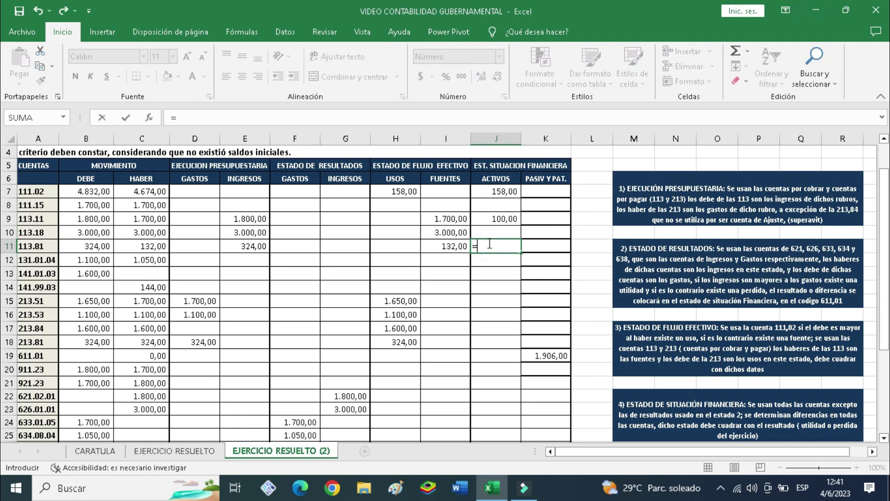
pyautogui.click(92, 247)
pyautogui.write('-')
pyautogui.click(126, 246)
pyautogui.press('Return')
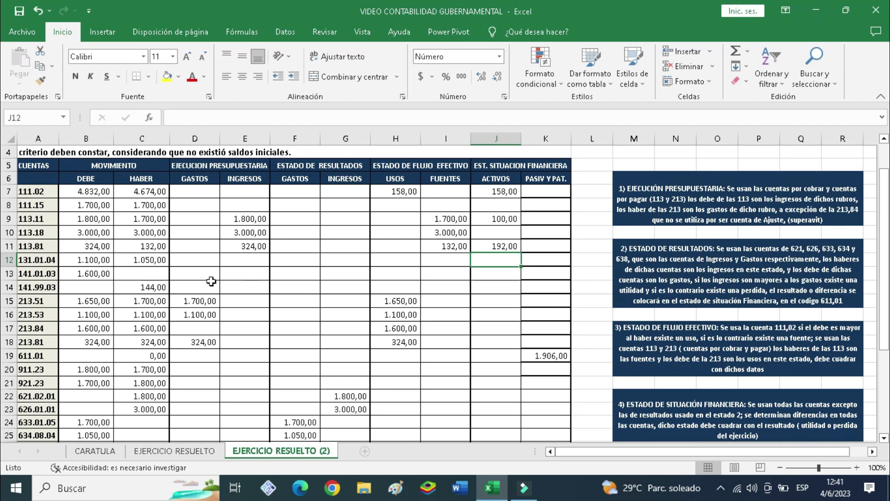
# Calculate the balance of account 131.01.04 in ACTIVOS cell J12 with the formula =B12-C12.
pyautogui.write('=')
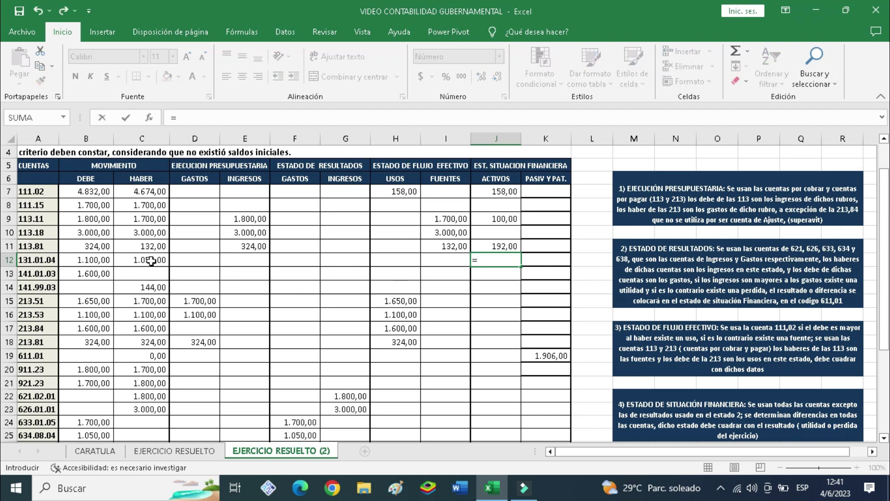
pyautogui.click(106, 261)
pyautogui.write('-')
pyautogui.click(159, 260)
pyautogui.press('Return')
# Link ACTIVOS cell J13 to the DEBE of account 141.01.03 with the formula =B13.
pyautogui.write('=')
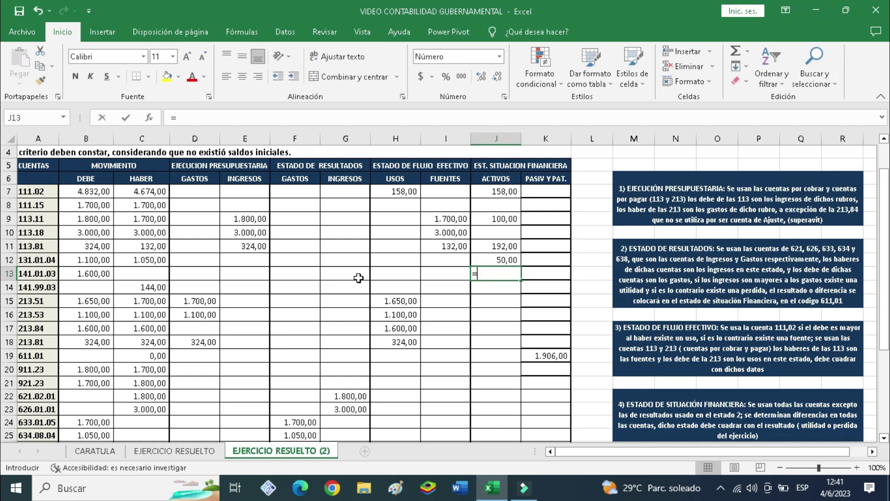
pyautogui.click(78, 266)
pyautogui.press('Return')
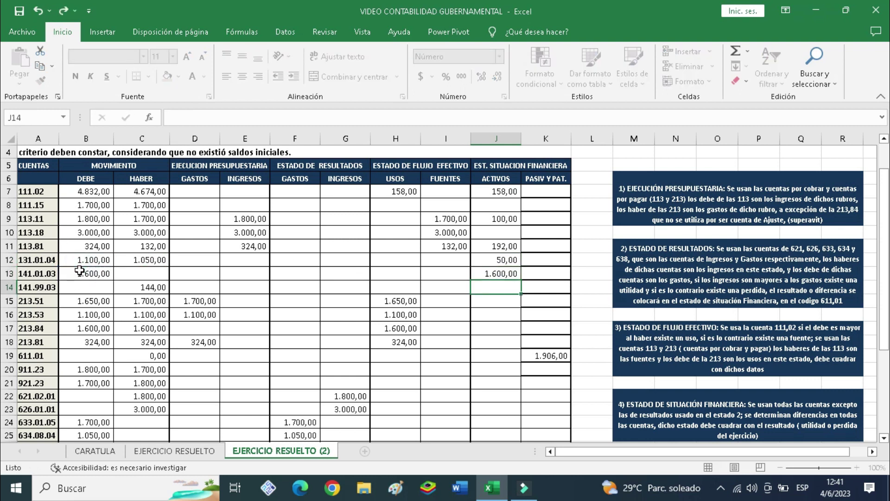
# Link PASIV Y PAT. cell K14 to the HABER of account 141.99.03 with the formula =C14.
pyautogui.press('Right')
pyautogui.write('=')
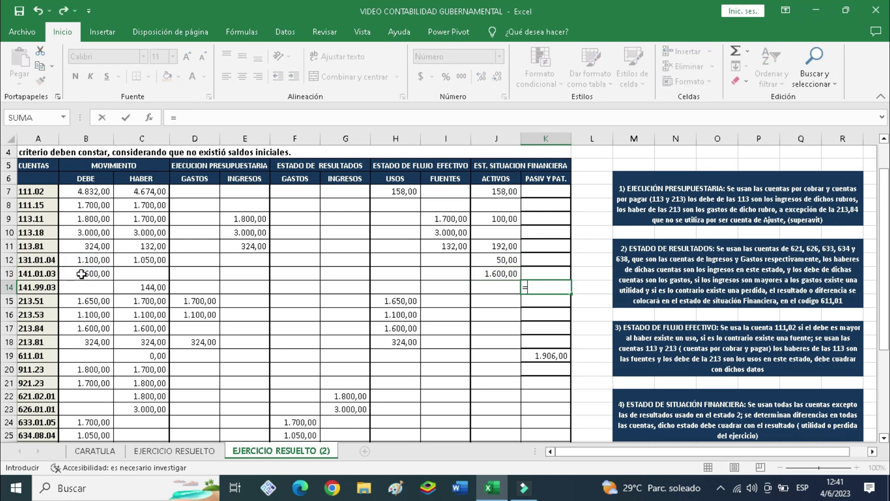
pyautogui.click(157, 288)
pyautogui.press('Return')
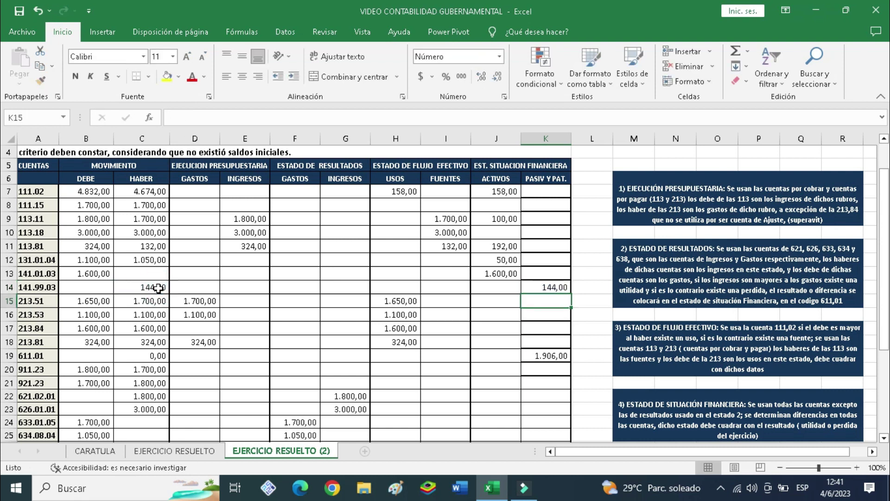
# Calculate the balance of account 213.51 in PASIV Y PAT. cell K15 with the formula =C15-B15.
pyautogui.write('=')
pyautogui.click(139, 301)
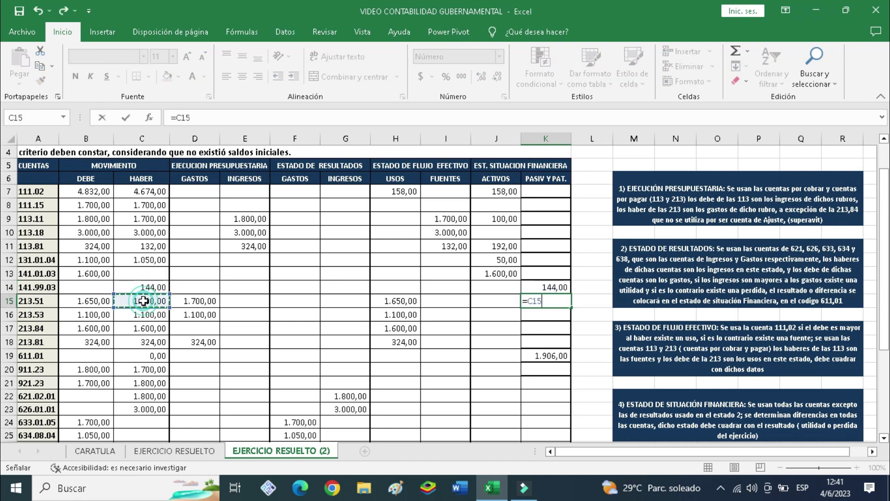
pyautogui.write('-')
pyautogui.click(111, 302)
pyautogui.press('Return')
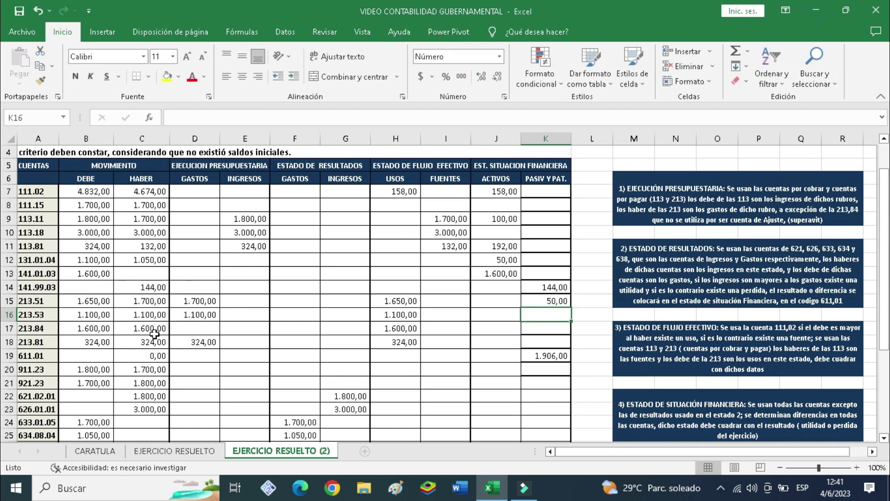
# Calculate the balance of account 911.23 in ACTIVOS cell J20 with the formula =B20-C20.
pyautogui.scroll(-1, 336, 364)
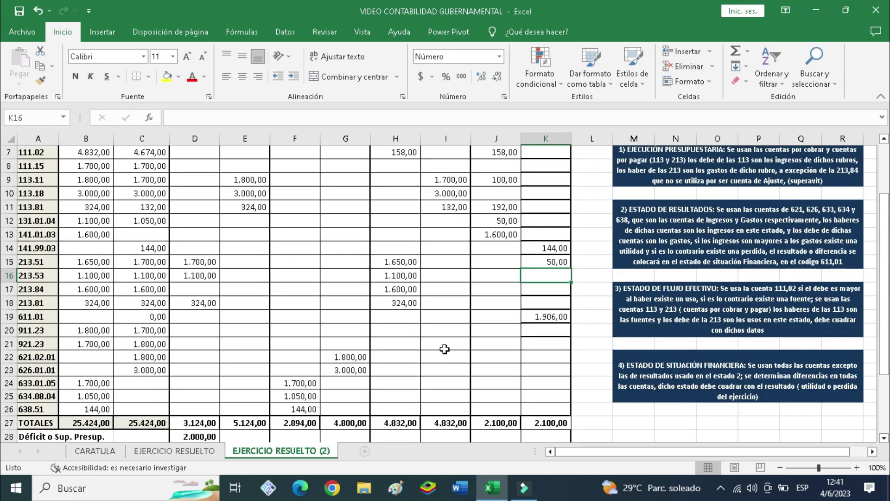
pyautogui.click(494, 329)
pyautogui.write('=')
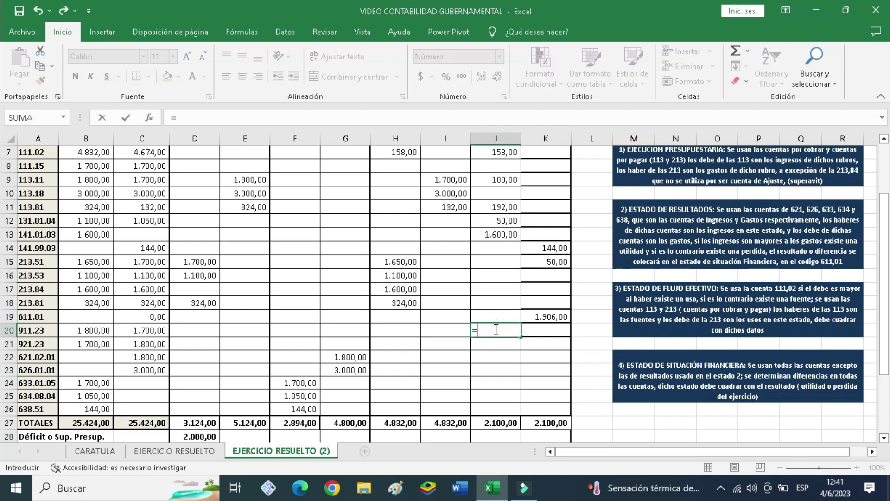
pyautogui.click(93, 330)
pyautogui.write('-')
pyautogui.click(140, 330)
pyautogui.press('Return')
# Calculate the balance of account 921.23 in PASIV Y PAT. cell K21 with the formula =C21-B21.
pyautogui.press('Right')
pyautogui.write('=')
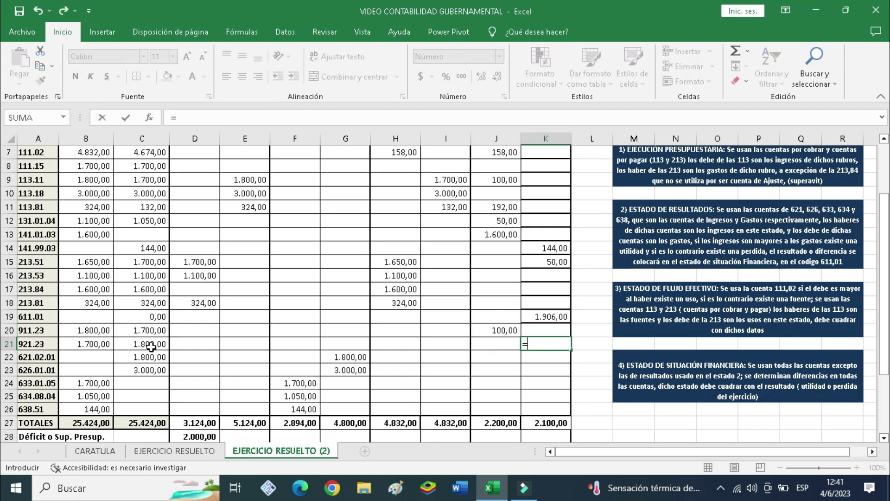
pyautogui.click(134, 344)
pyautogui.write('-')
pyautogui.click(105, 343)
pyautogui.press('Return')
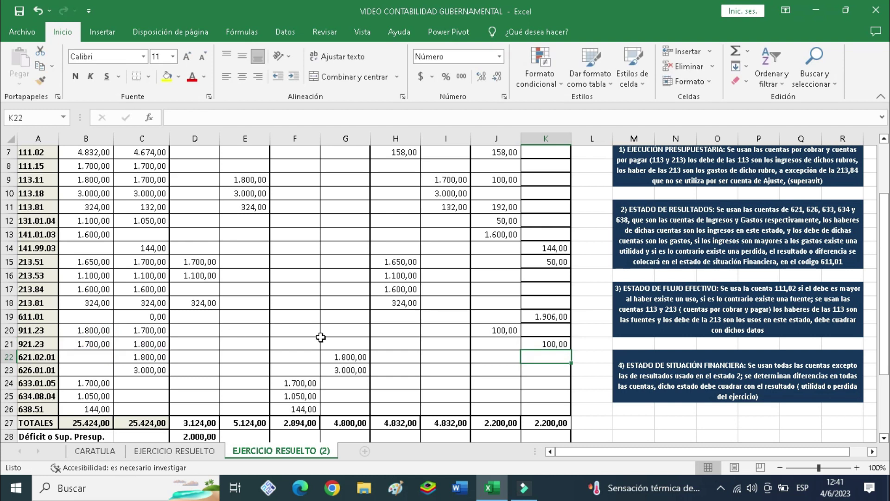
# Compare the ACTIVOS and PASIV Y PAT. totals, and trace the 611.01 amount in K19 to the Resultado del Ejercicio in F29.
pyautogui.scroll(-3, 321, 337)
pyautogui.scroll(5, 320, 337)
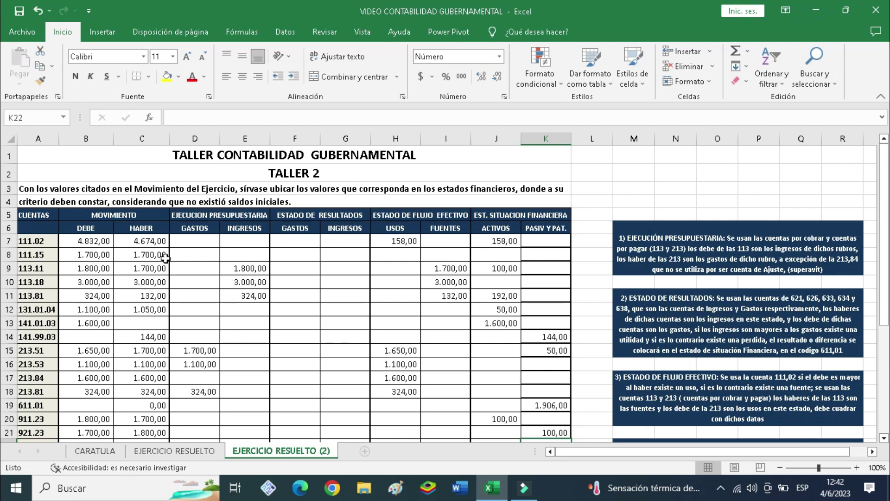
pyautogui.scroll(-4, 488, 254)
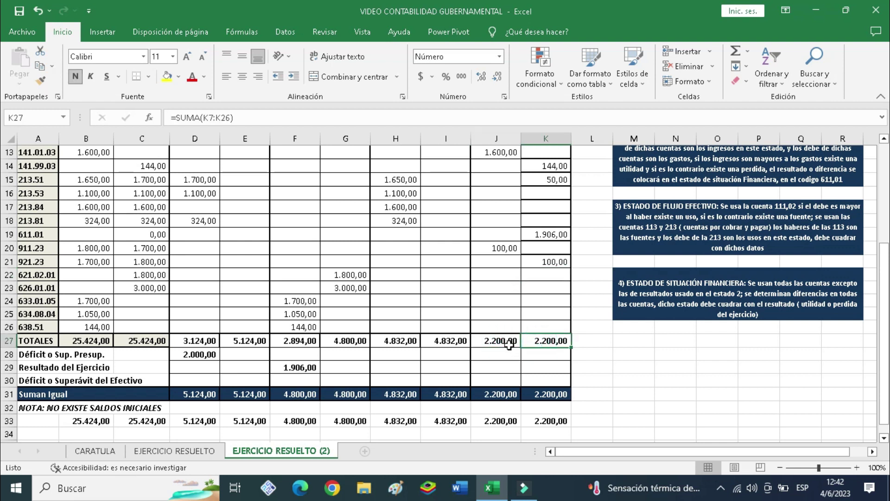
pyautogui.click(552, 235)
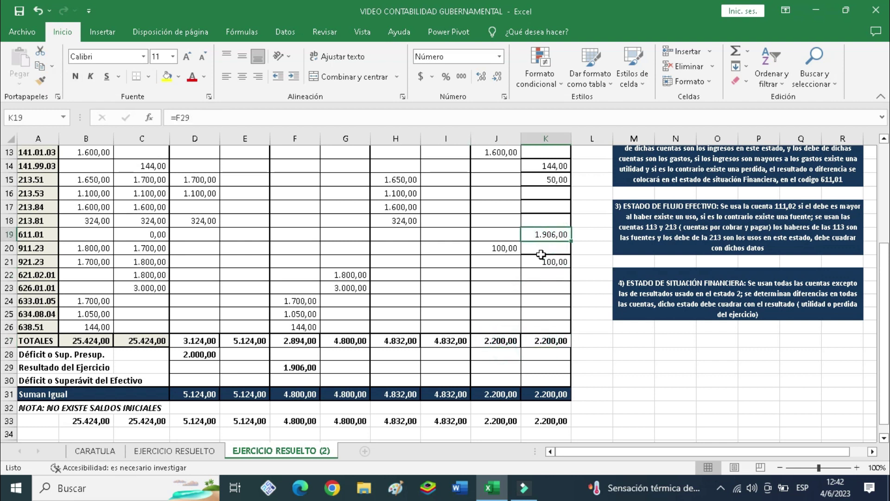
pyautogui.click(311, 367)
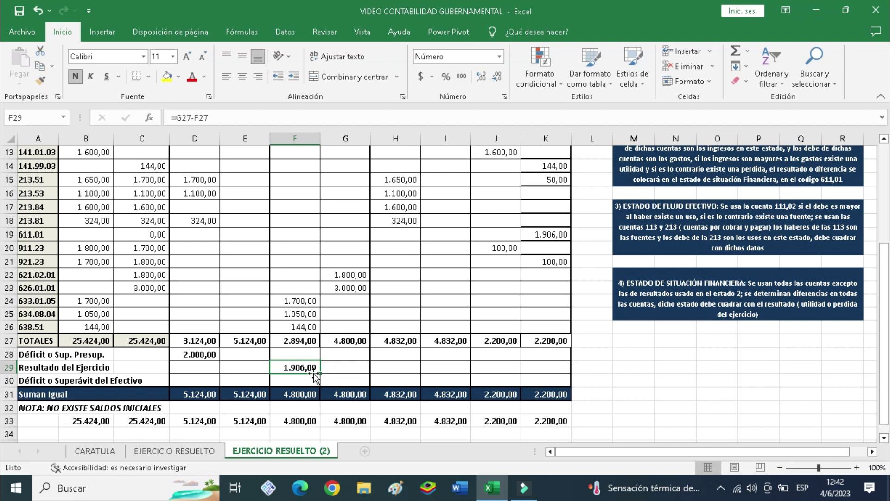
pyautogui.scroll(3, 473, 336)
pyautogui.scroll(1, 474, 337)
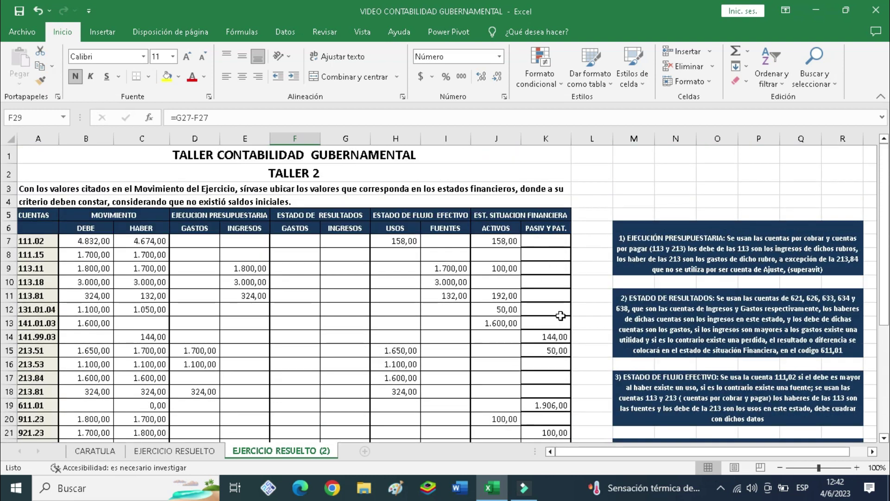
pyautogui.scroll(-2, 562, 325)
pyautogui.scroll(-2, 561, 316)
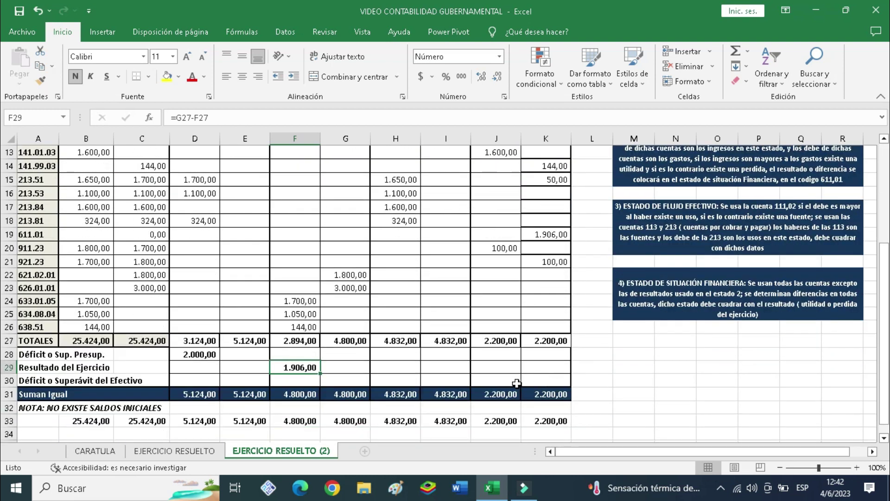
# Review how accounts 113 and 213, except 213.84, feed the budget execution columns and the surplus or deficit in D28.
pyautogui.scroll(3, 438, 392)
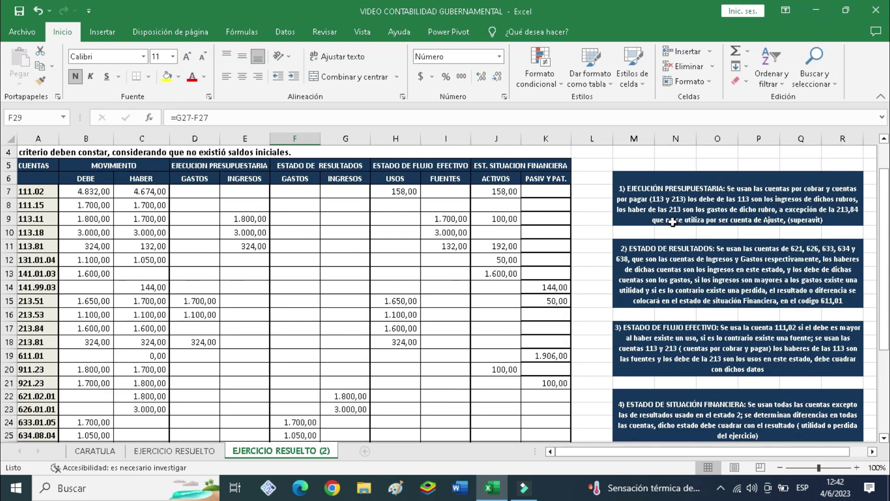
pyautogui.moveTo(43, 219); pyautogui.dragTo(44, 248)
pyautogui.click(44, 298)
pyautogui.moveTo(44, 299); pyautogui.dragTo(207, 329)
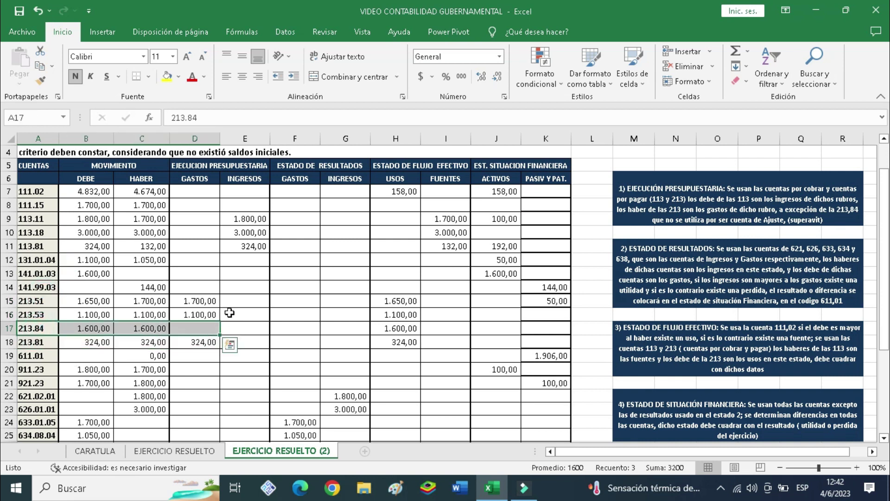
pyautogui.click(101, 218)
pyautogui.click(238, 230)
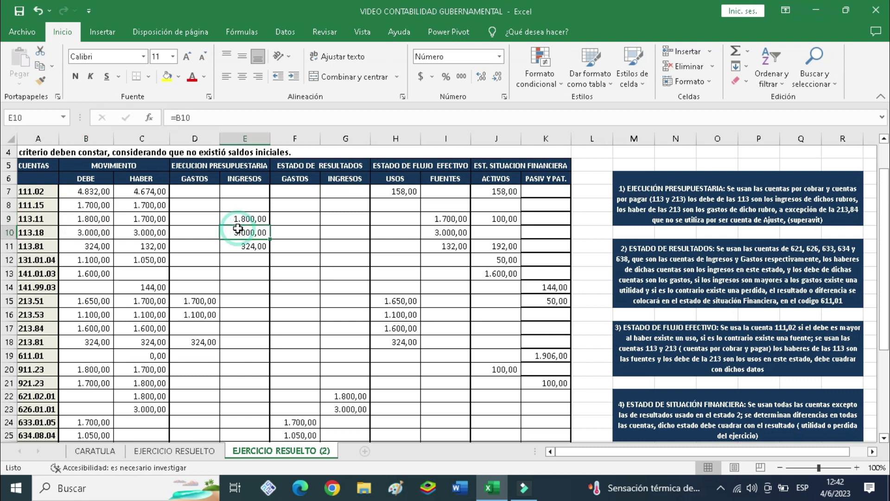
pyautogui.moveTo(126, 299); pyautogui.dragTo(134, 337)
pyautogui.click(195, 311)
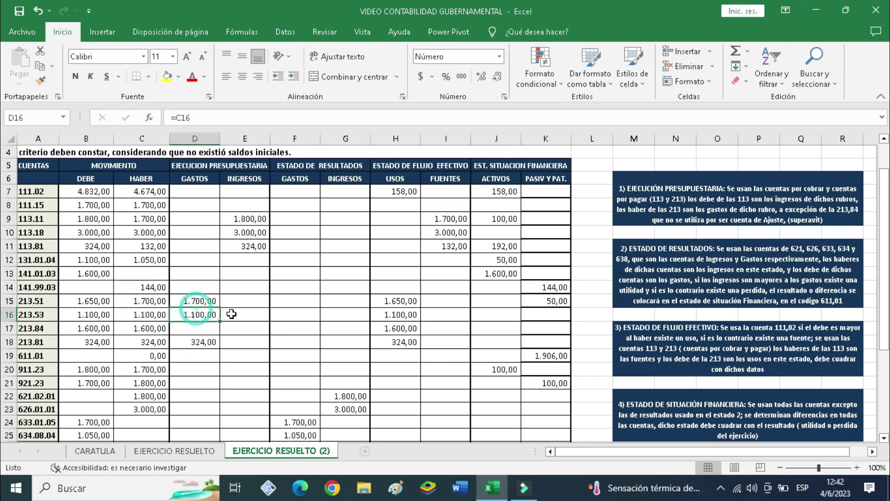
pyautogui.scroll(-3, 232, 314)
pyautogui.click(194, 354)
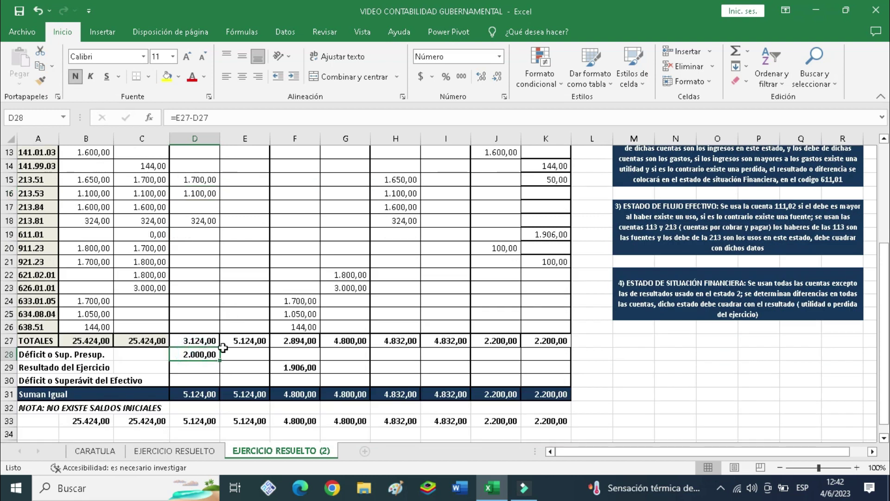
# Review the income statement accounts 621 to 638, and trace the Resultado del Ejercicio in F29 to account 611.01 in K19.
pyautogui.scroll(3, 269, 325)
pyautogui.scroll(1, 269, 298)
pyautogui.scroll(-1, 273, 320)
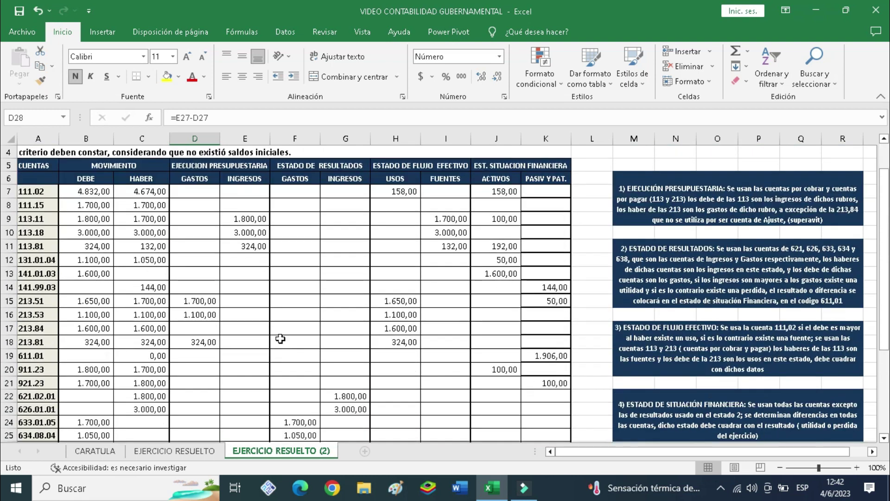
pyautogui.scroll(-3, 342, 273)
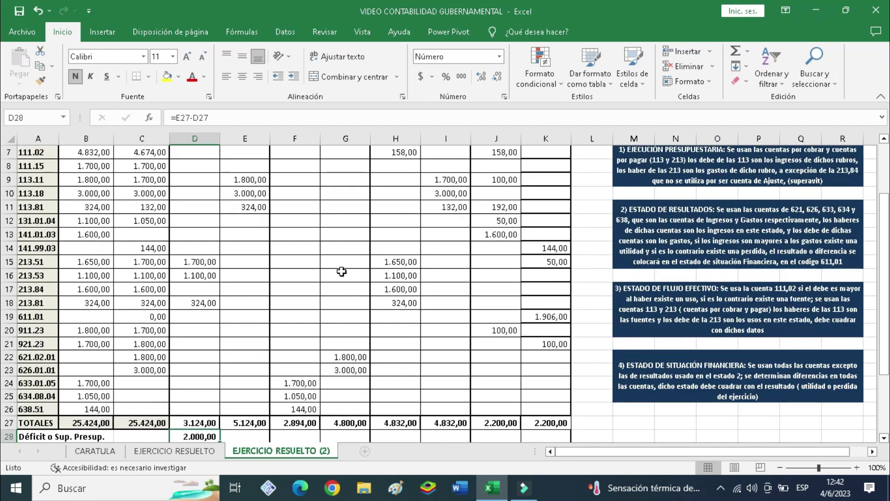
pyautogui.moveTo(28, 275); pyautogui.dragTo(58, 328)
pyautogui.moveTo(139, 274); pyautogui.dragTo(160, 285)
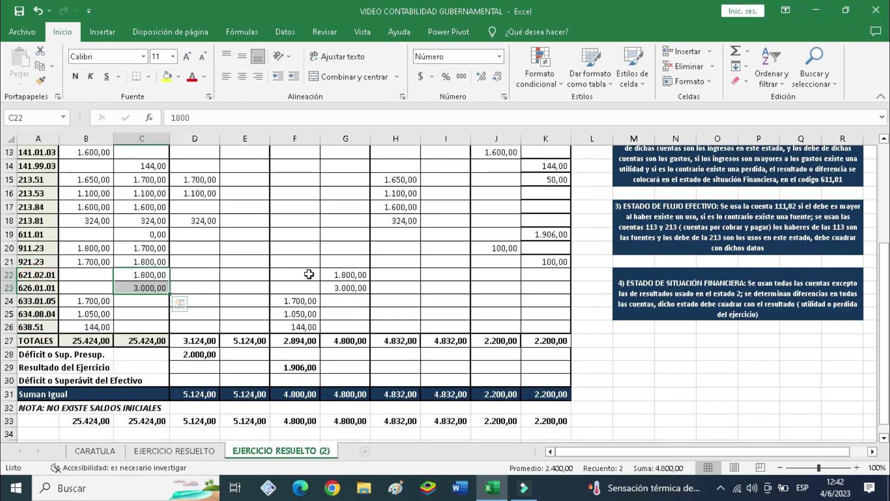
pyautogui.click(102, 302)
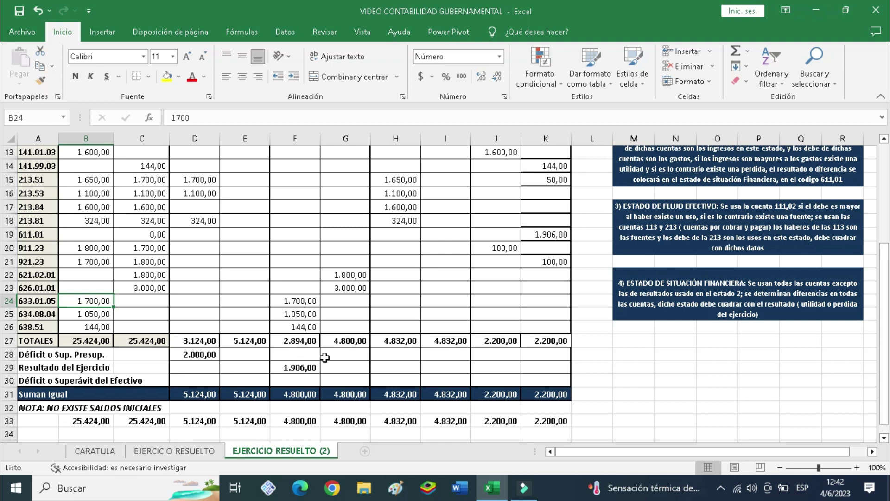
pyautogui.click(310, 366)
pyautogui.scroll(3, 501, 256)
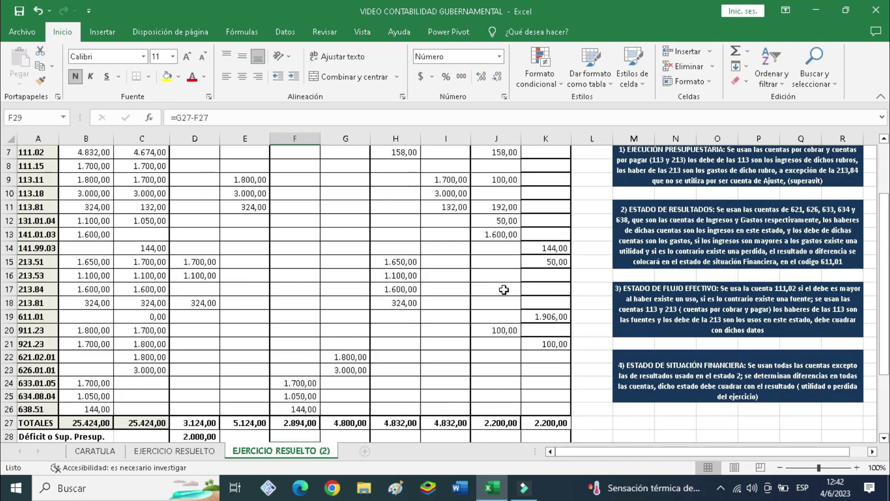
pyautogui.scroll(-1, 556, 262)
pyautogui.click(549, 316)
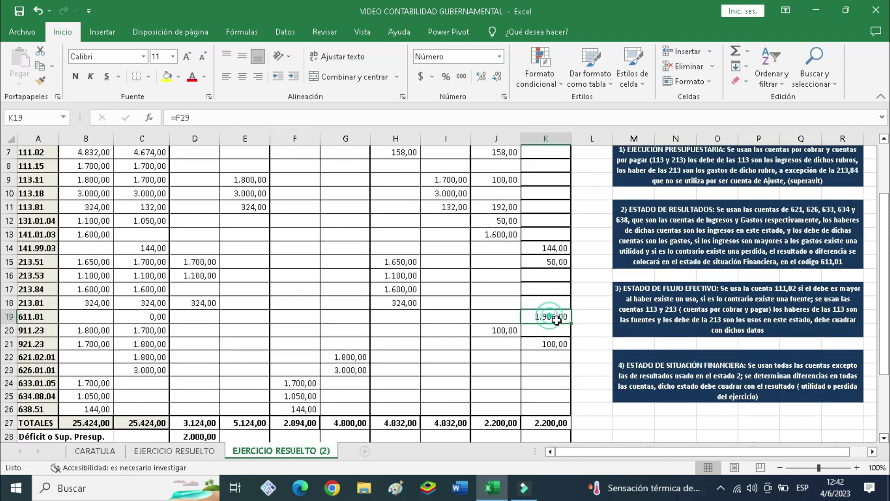
# Review the cash flow entries: FUENTES from accounts 113, USOS from accounts 213, and the 111.02 difference in H7.
pyautogui.scroll(1, 543, 325)
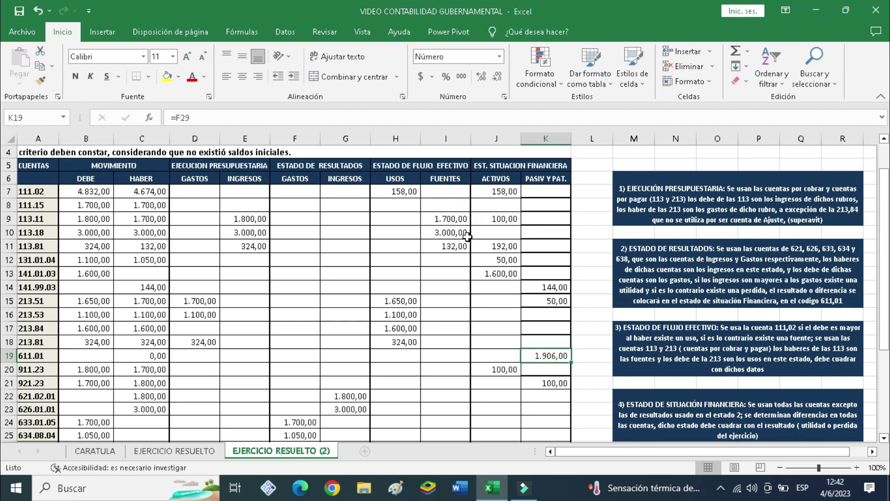
pyautogui.moveTo(441, 219); pyautogui.dragTo(451, 244)
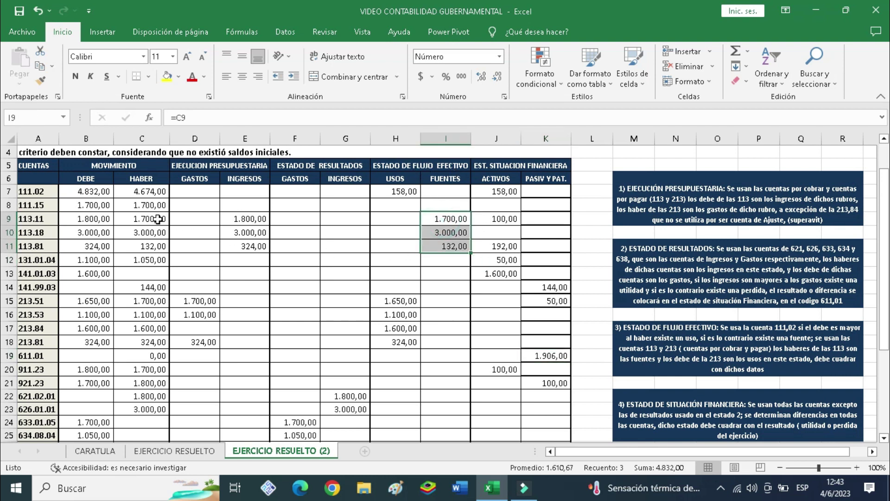
pyautogui.moveTo(394, 301); pyautogui.dragTo(394, 342)
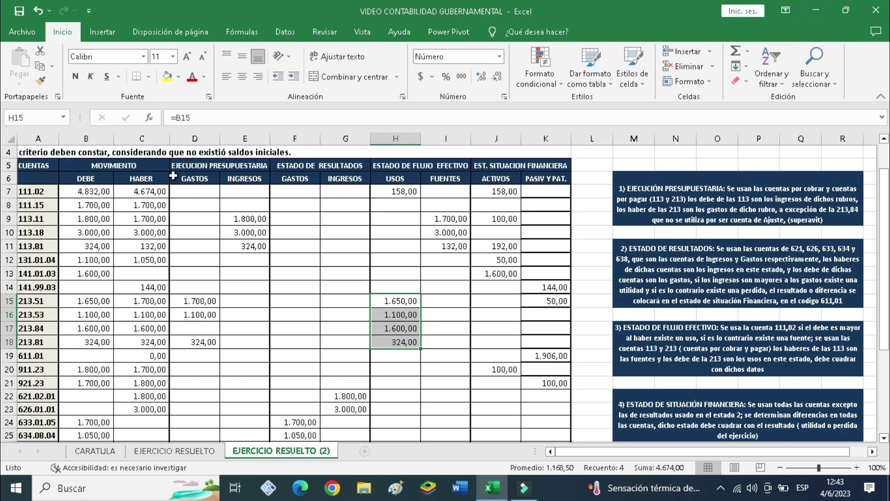
pyautogui.click(82, 190)
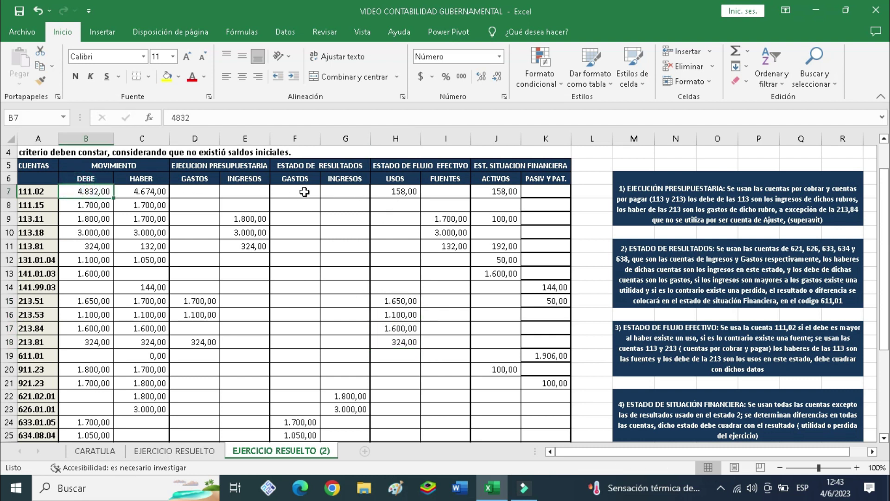
pyautogui.click(400, 194)
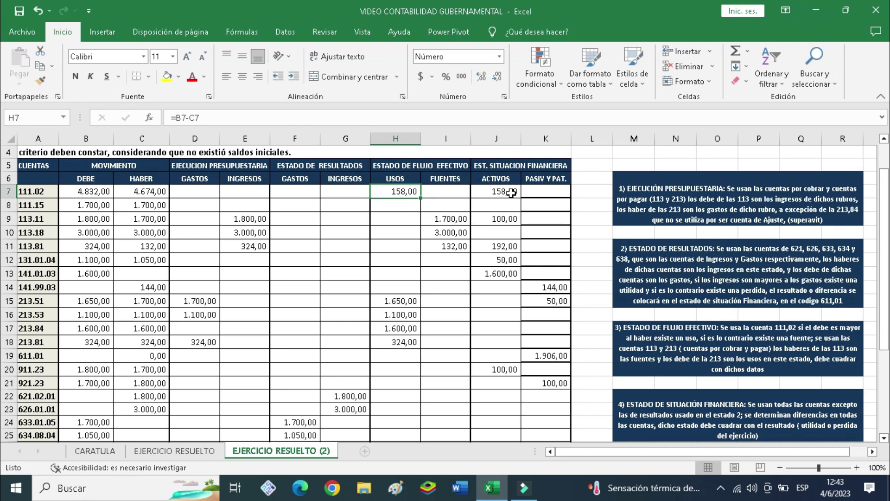
# Review the ACTIVOS and PASIV Y PAT. balances in J7:K21, and check the source of the 111.02 balance in J7.
pyautogui.moveTo(500, 192); pyautogui.dragTo(552, 383)
pyautogui.click(110, 197)
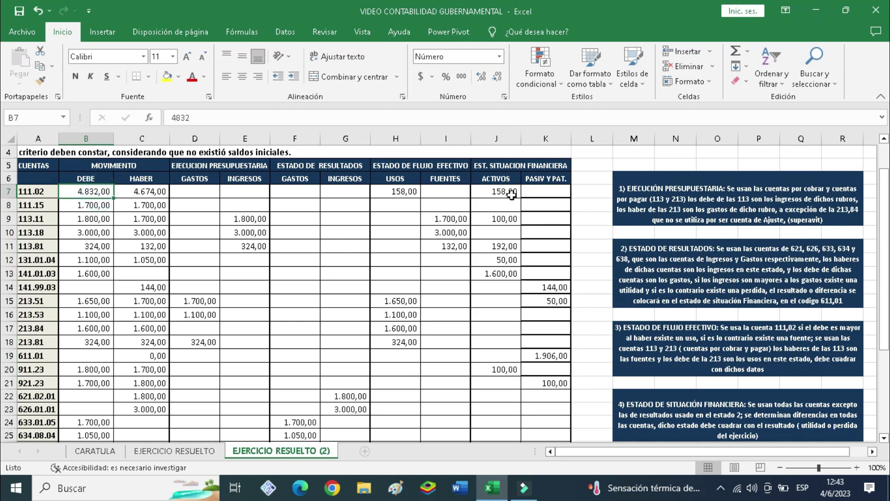
pyautogui.click(510, 194)
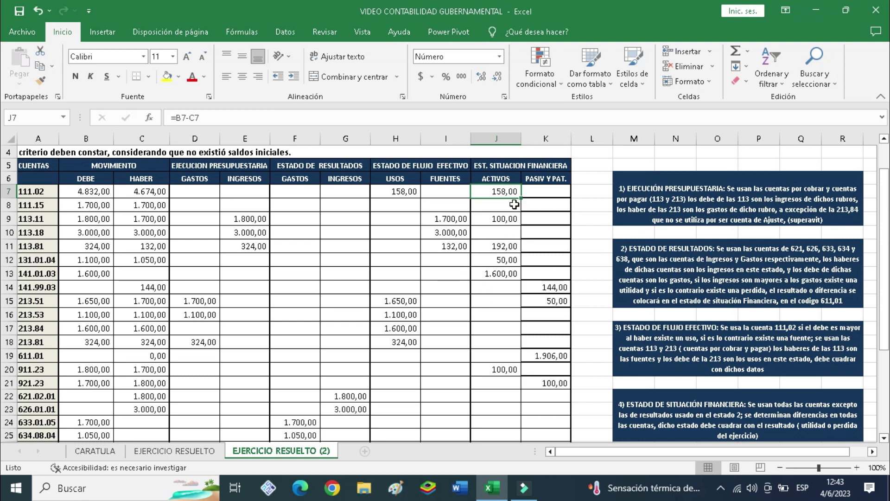
# Compare the TOTALES, result and Suman Igual rows across all four statements in columns D to K.
pyautogui.scroll(-3, 513, 250)
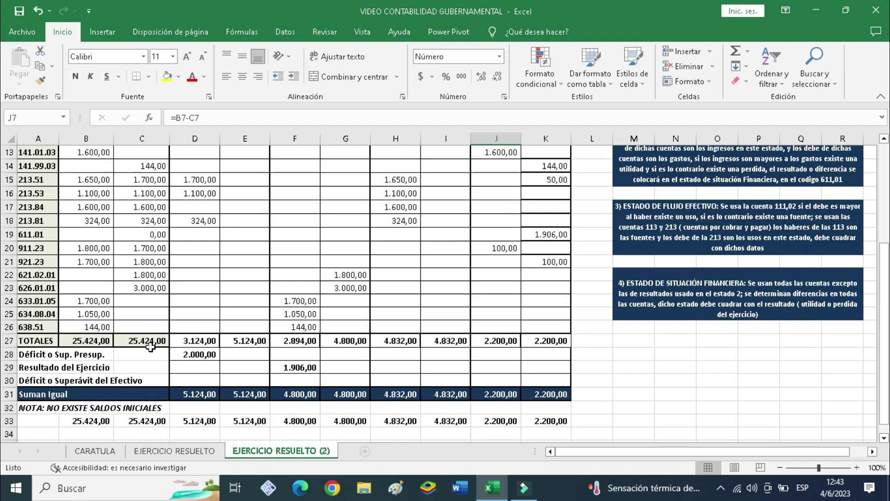
pyautogui.scroll(-1, 145, 350)
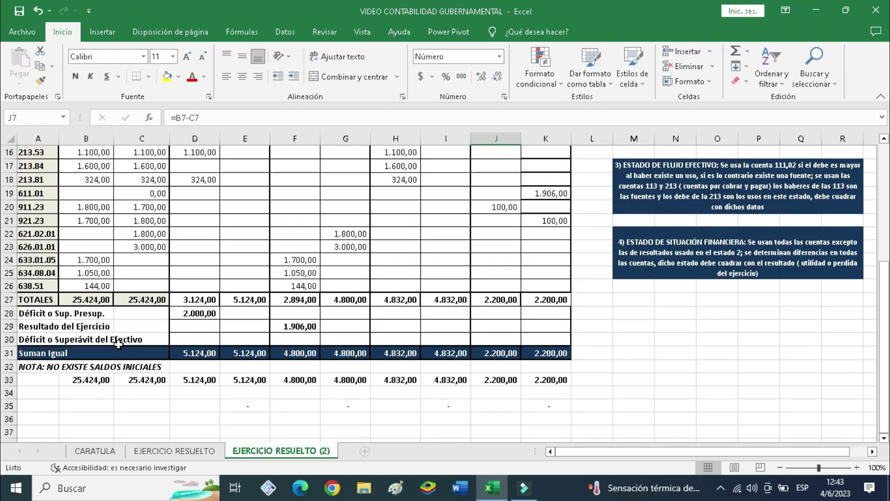
pyautogui.moveTo(197, 299); pyautogui.dragTo(574, 378)
pyautogui.click(663, 367)
pyautogui.scroll(4, 661, 364)
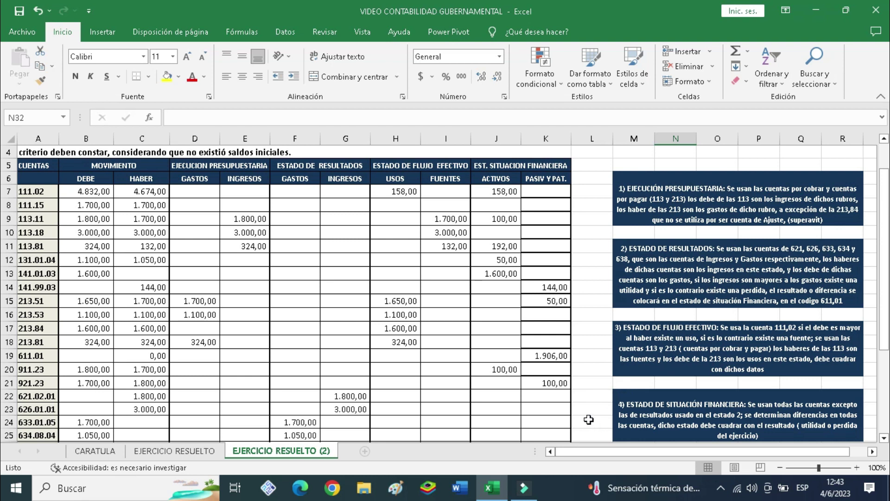
pyautogui.scroll(1, 590, 418)
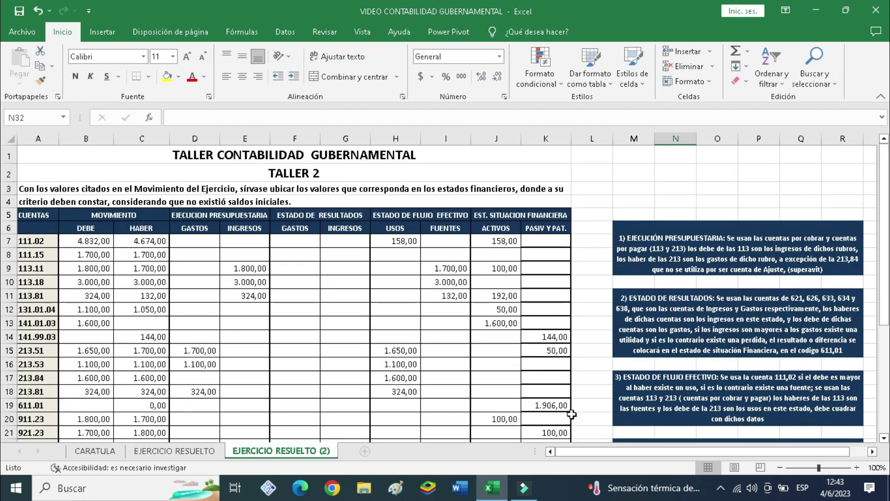
pyautogui.moveTo(536, 493)
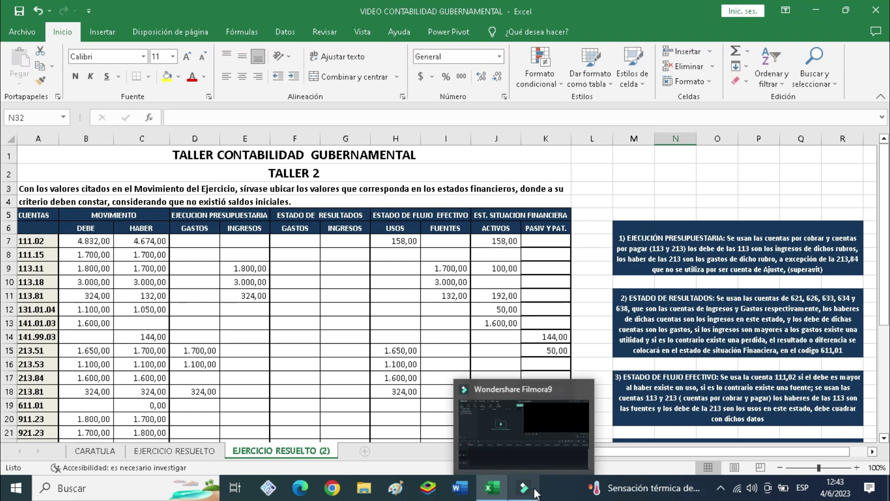
pyautogui.click(719, 488)
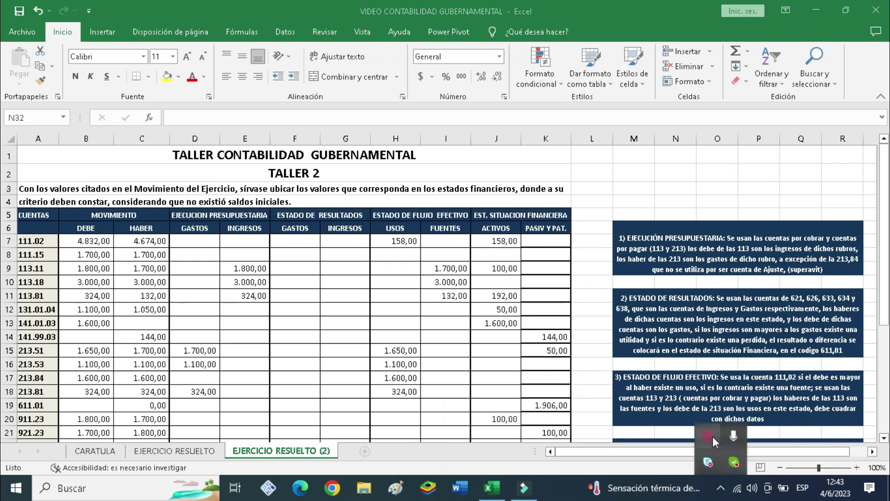